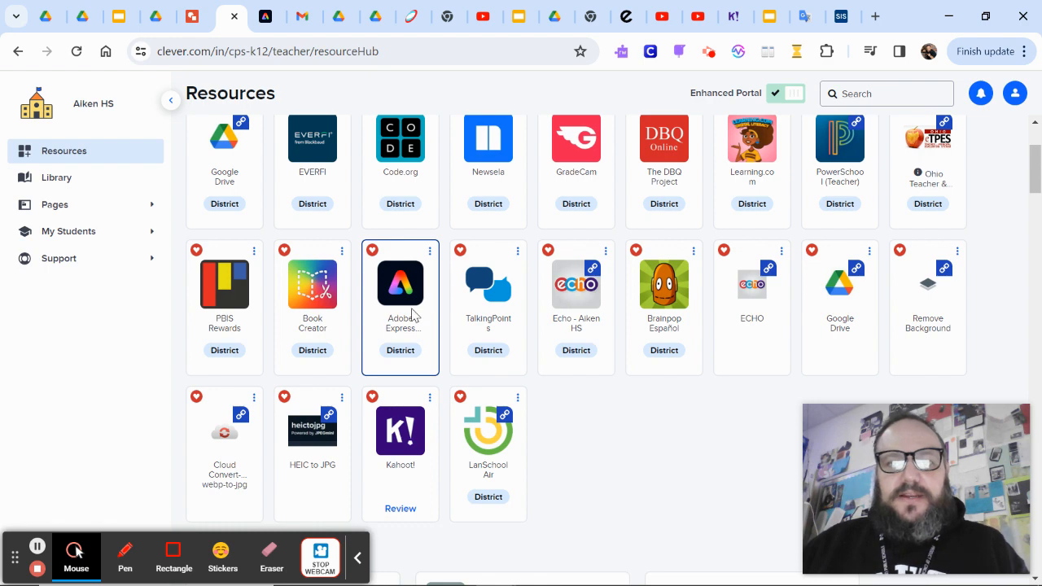
Search the Clever resources for "adobe" and open Adobe Express SSO-only.
scroll(472, 285, up, 2)
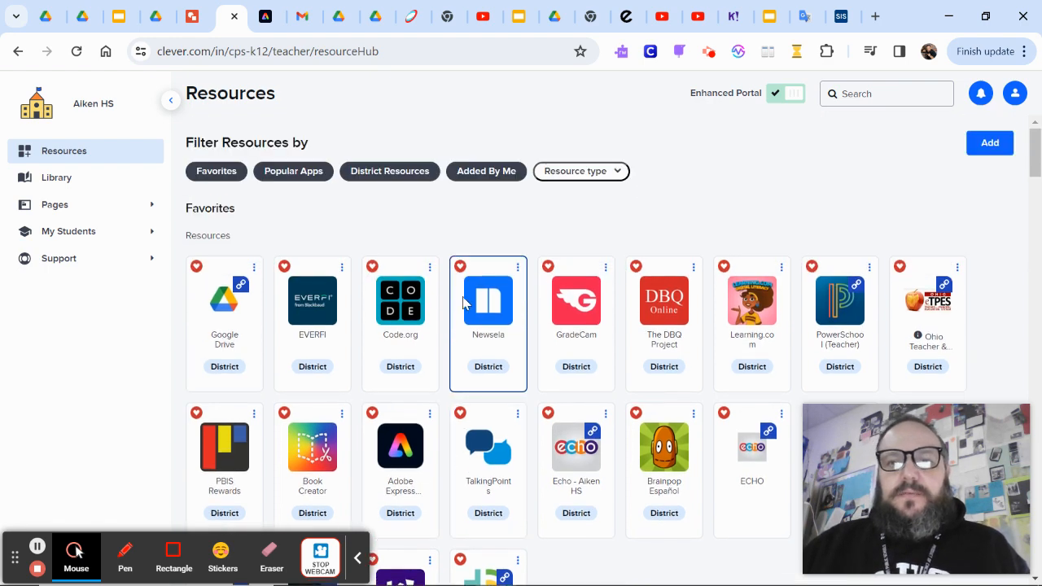
click(862, 96)
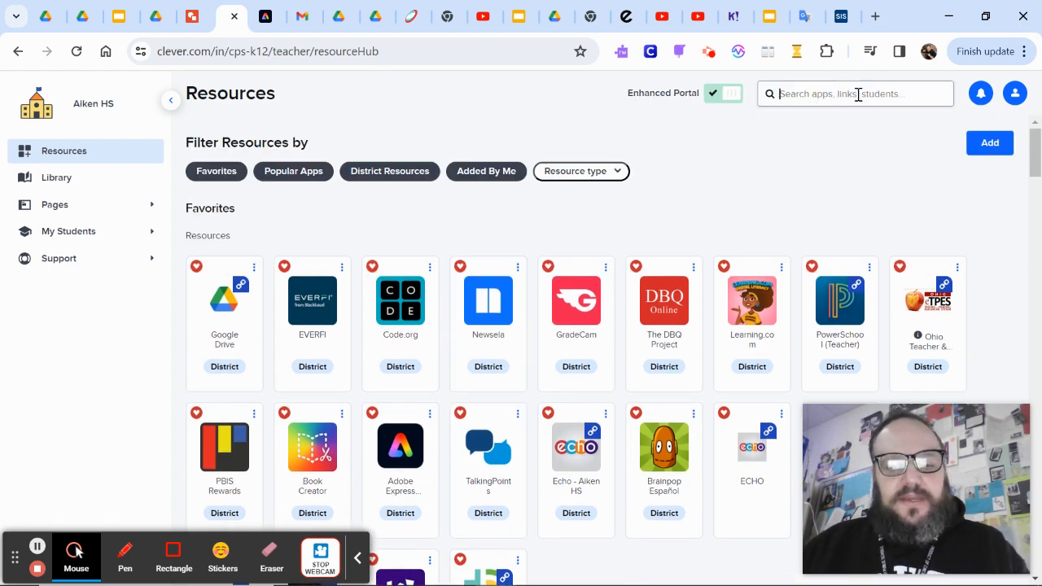
text(adob)
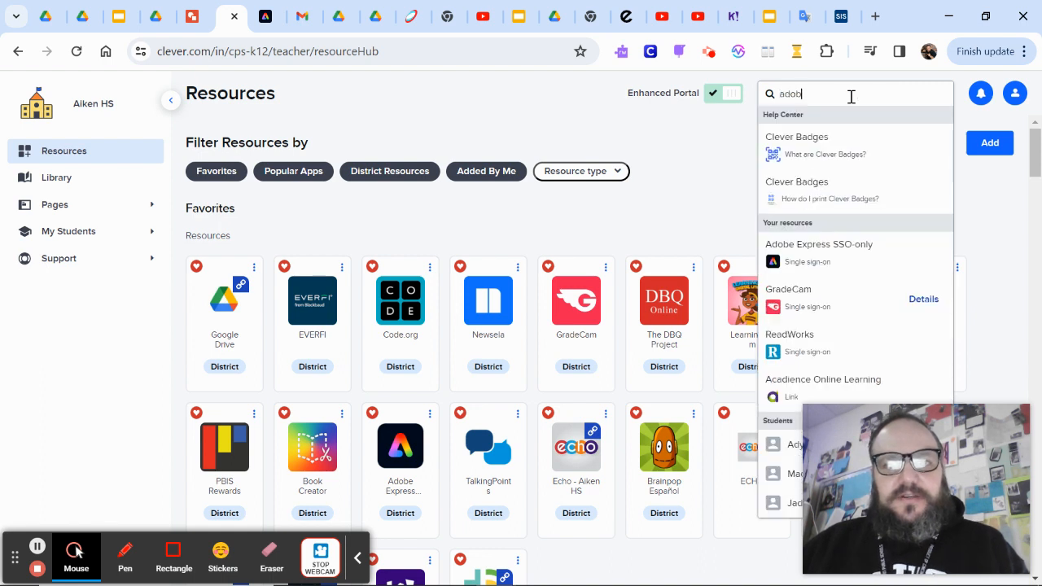
text(e)
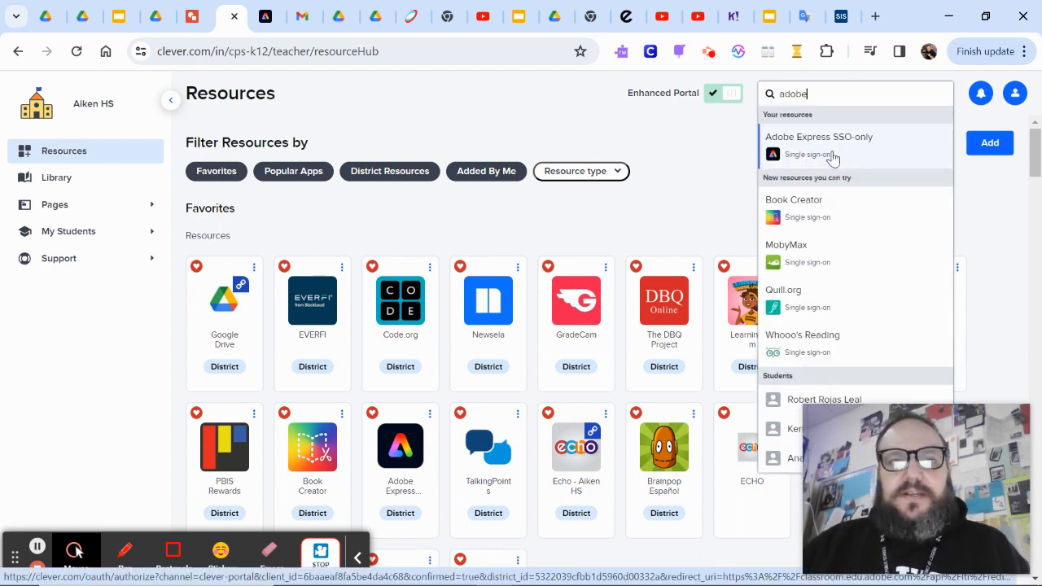
click(831, 156)
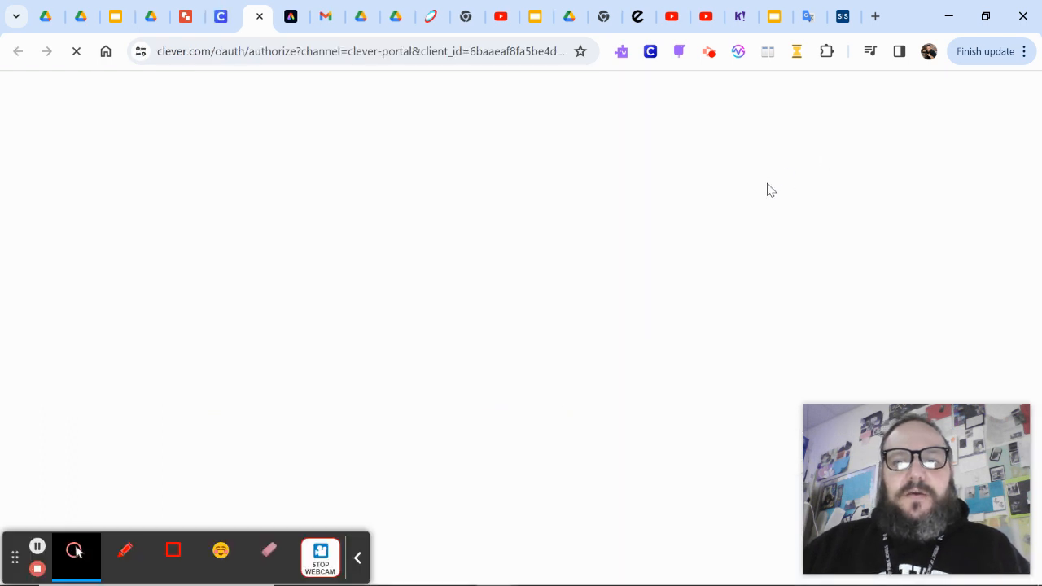
click(358, 561)
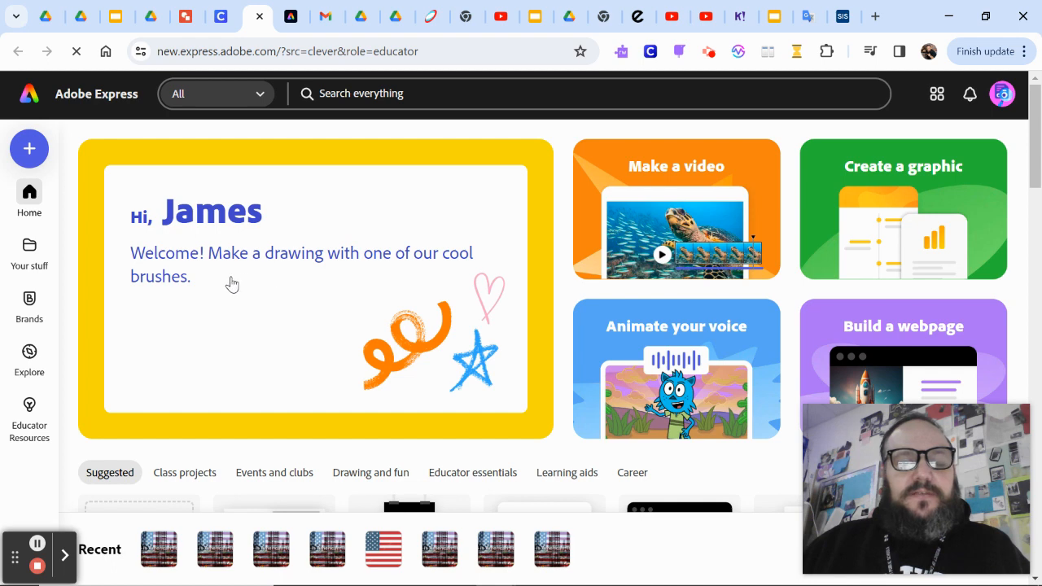
Start a new video project and rename it with the teacher's last name followed by 4.
click(662, 217)
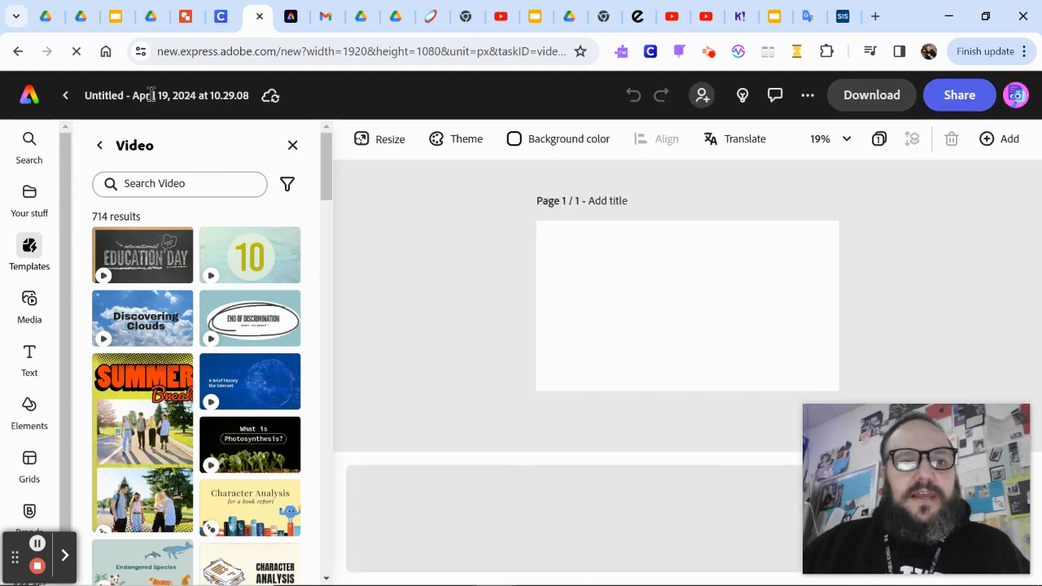
click(151, 96)
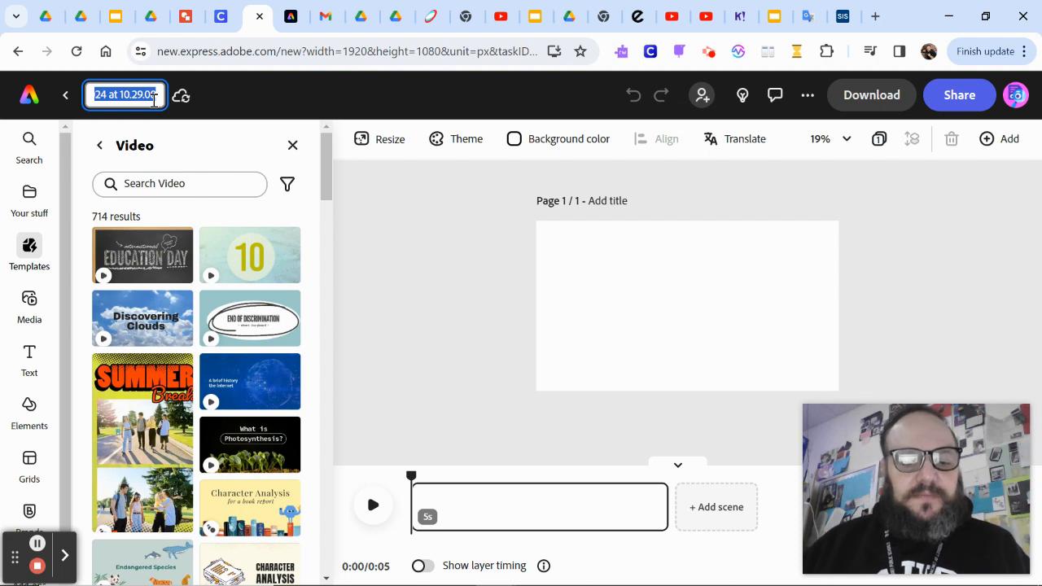
text(Neville4)
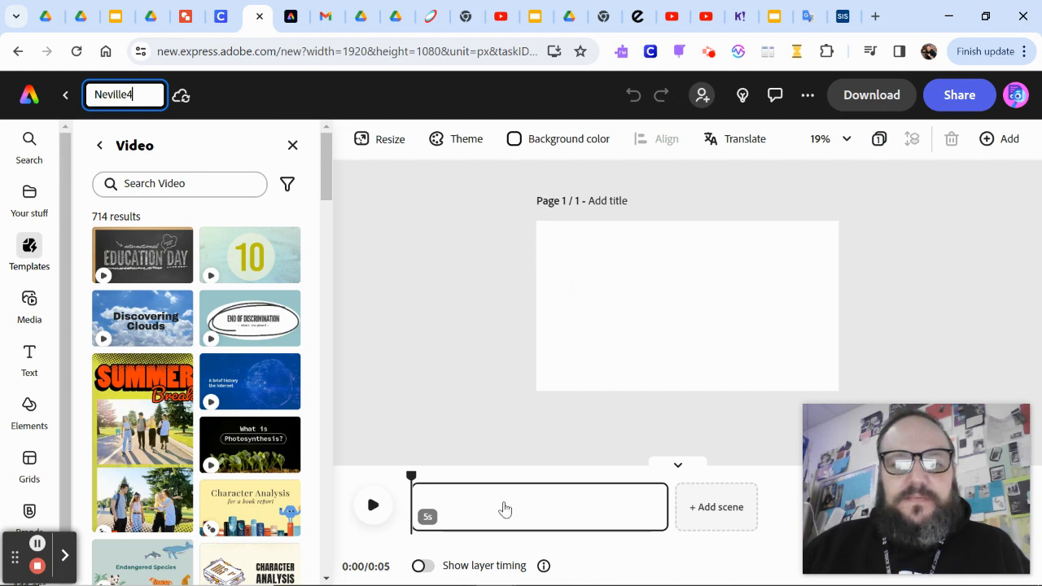
click(502, 507)
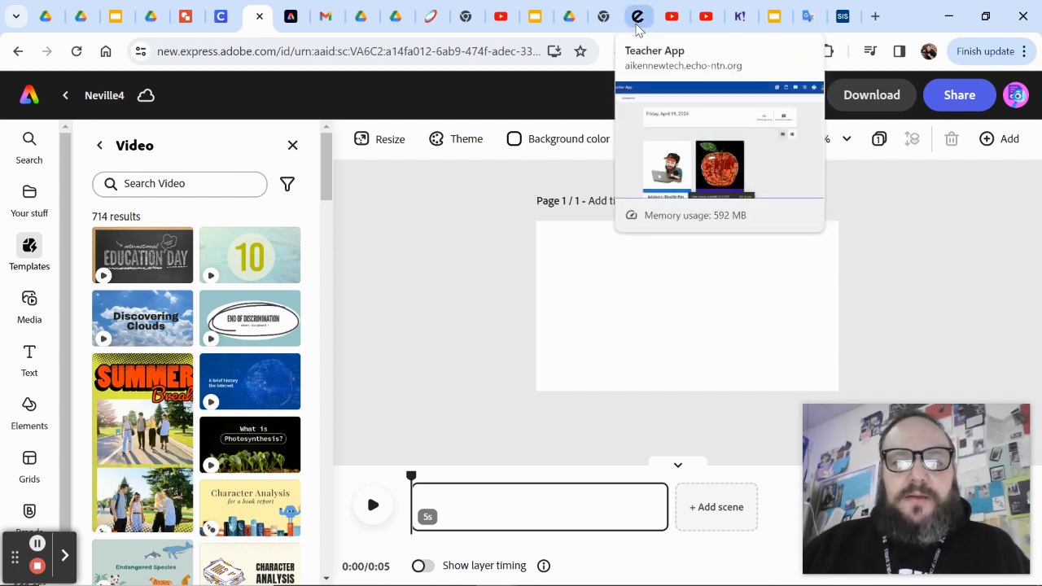
Switch to the Echo Teacher App and open the Bell 2 Digital Art 2023-2024 course.
click(637, 23)
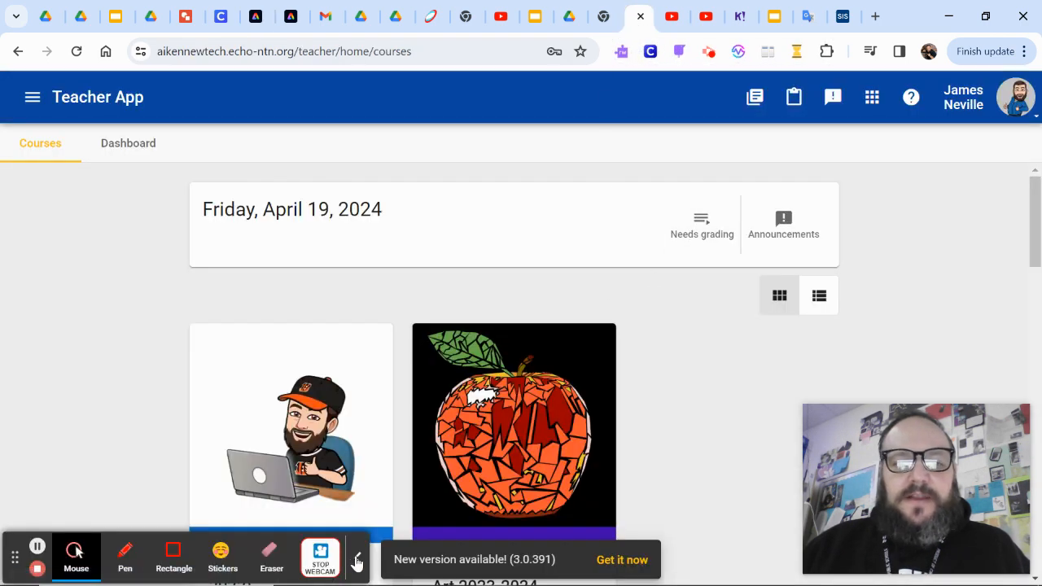
click(358, 560)
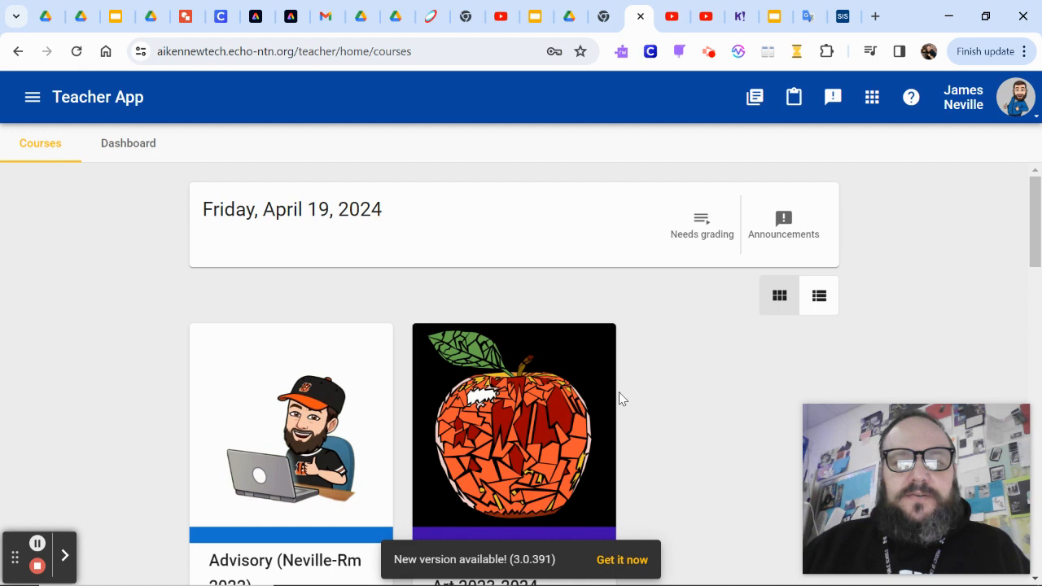
scroll(623, 397, down, 2)
scroll(522, 366, down, 2)
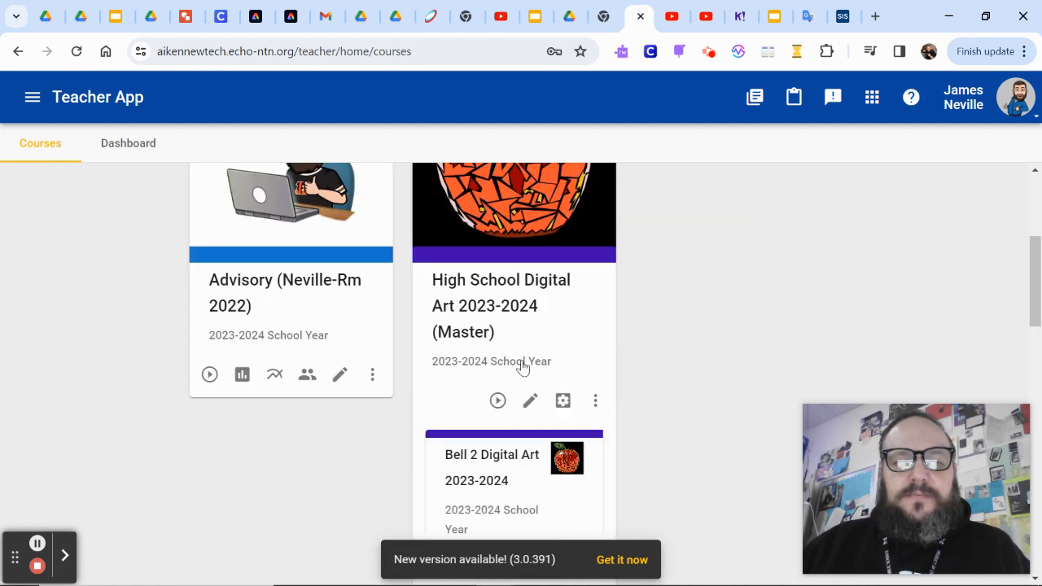
scroll(521, 366, down, 2)
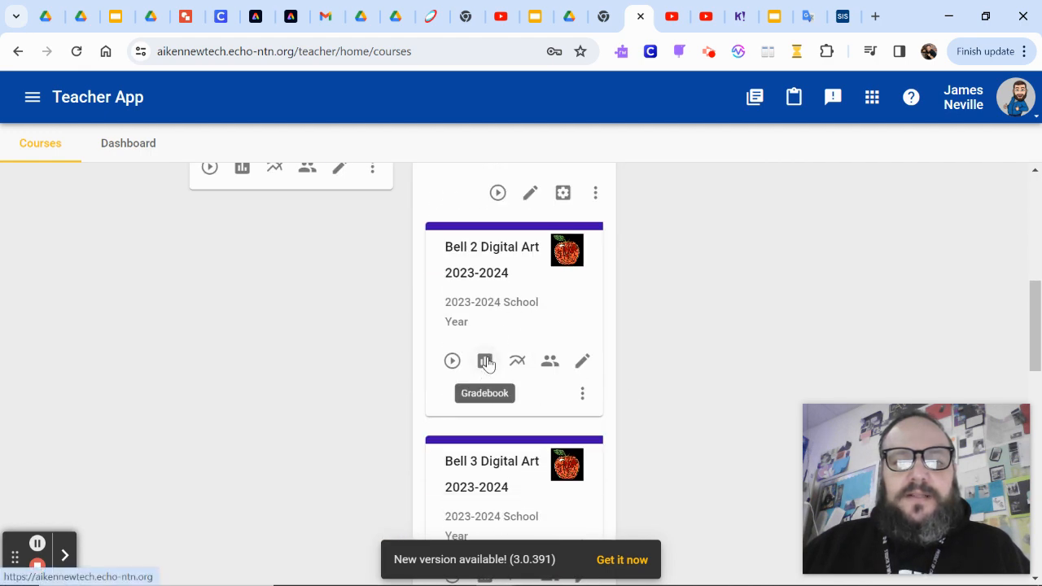
click(499, 276)
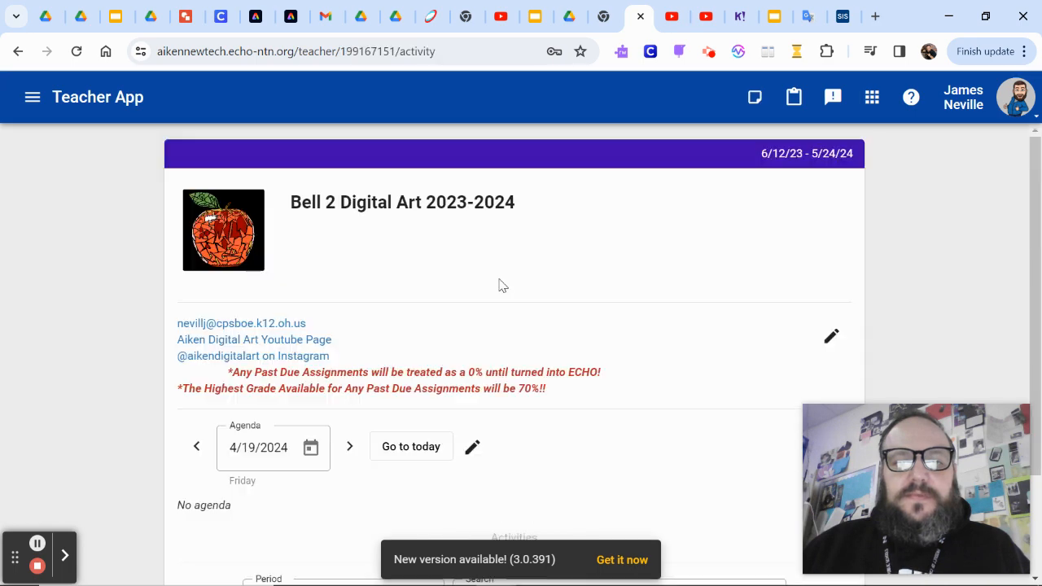
Open the Google Slide Title Animation-DUE 4/5 activity in the Who is American Today?-Digital Story Project folder.
scroll(471, 318, down, 2)
scroll(471, 318, up, 2)
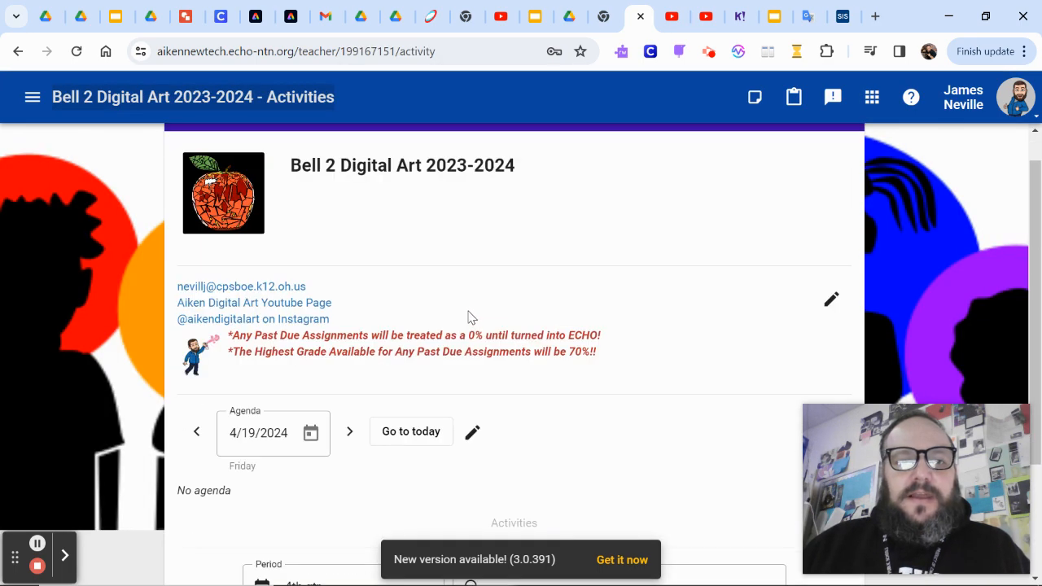
scroll(470, 317, down, 2)
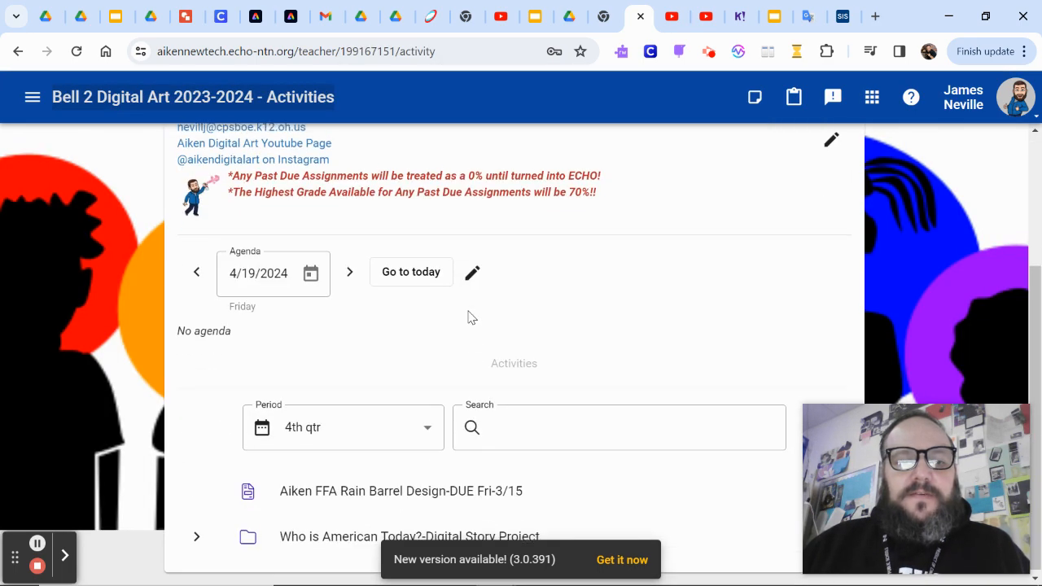
click(323, 535)
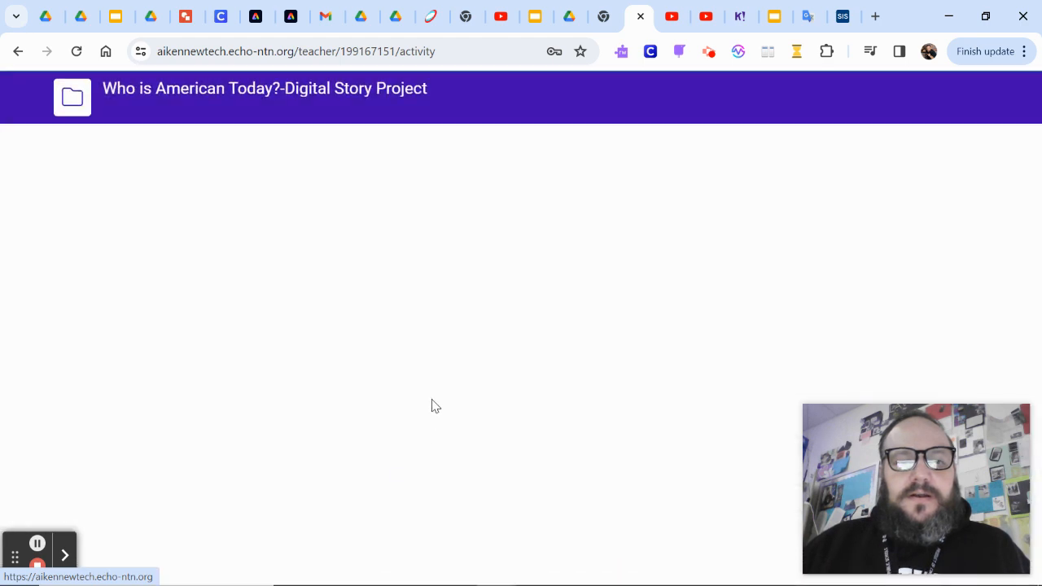
scroll(472, 372, down, 1)
scroll(476, 370, down, 3)
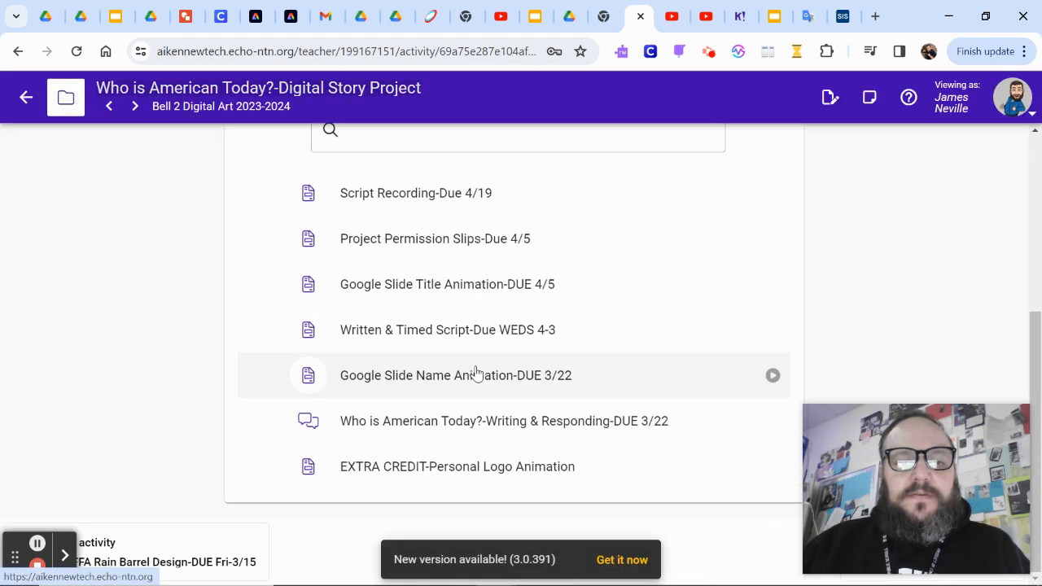
click(467, 300)
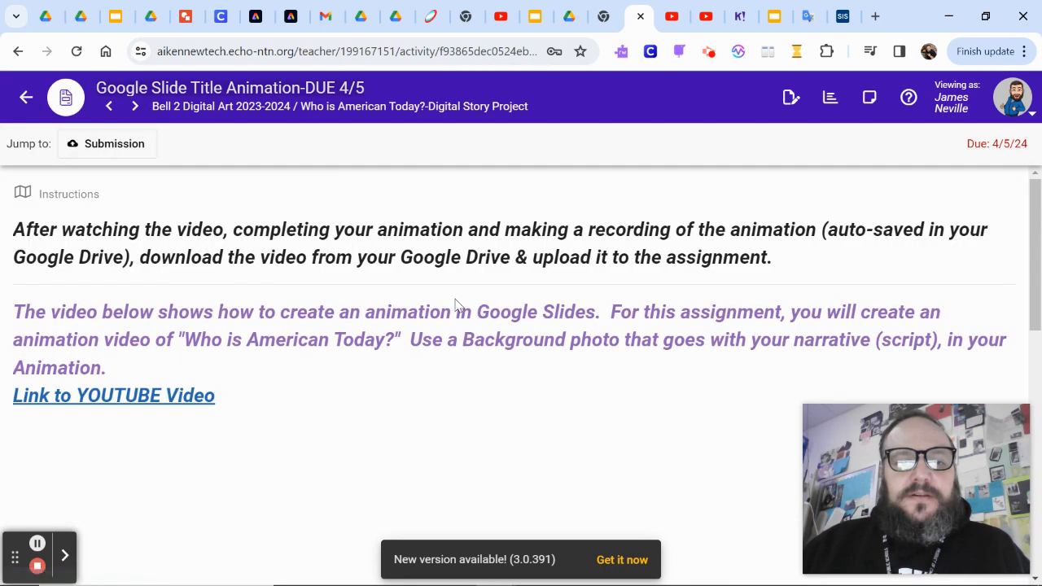
Look through the title animation activity for its example video and return to the Teacher App home page.
scroll(411, 351, down, 1)
scroll(411, 352, down, 3)
scroll(377, 374, down, 1)
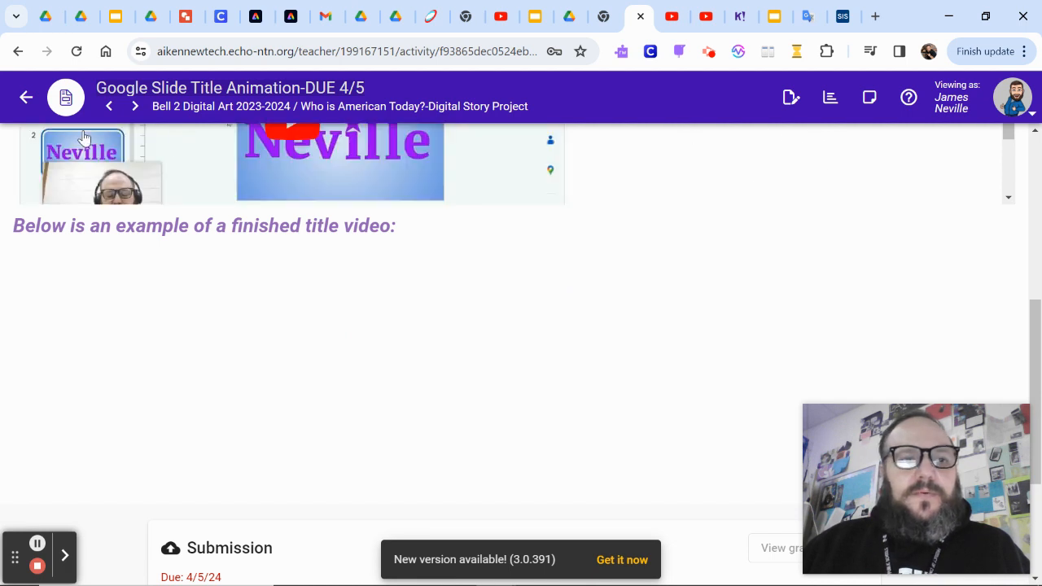
click(25, 101)
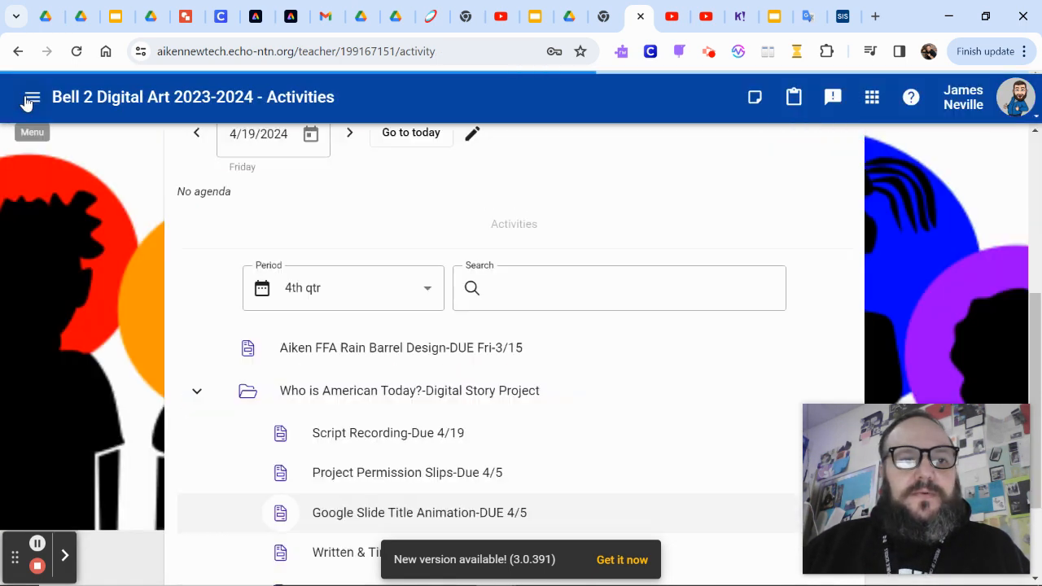
scroll(248, 231, up, 3)
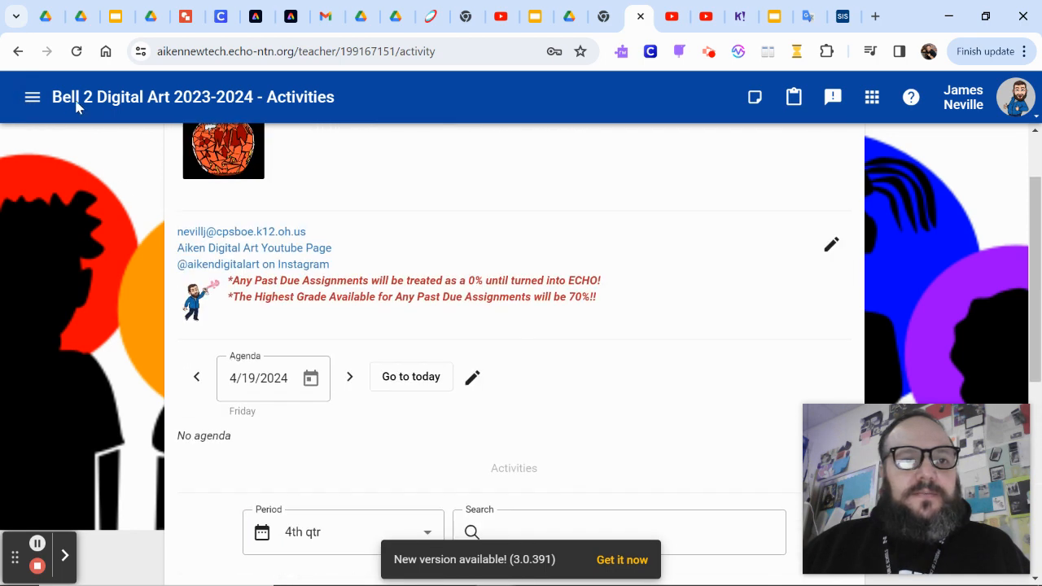
click(33, 98)
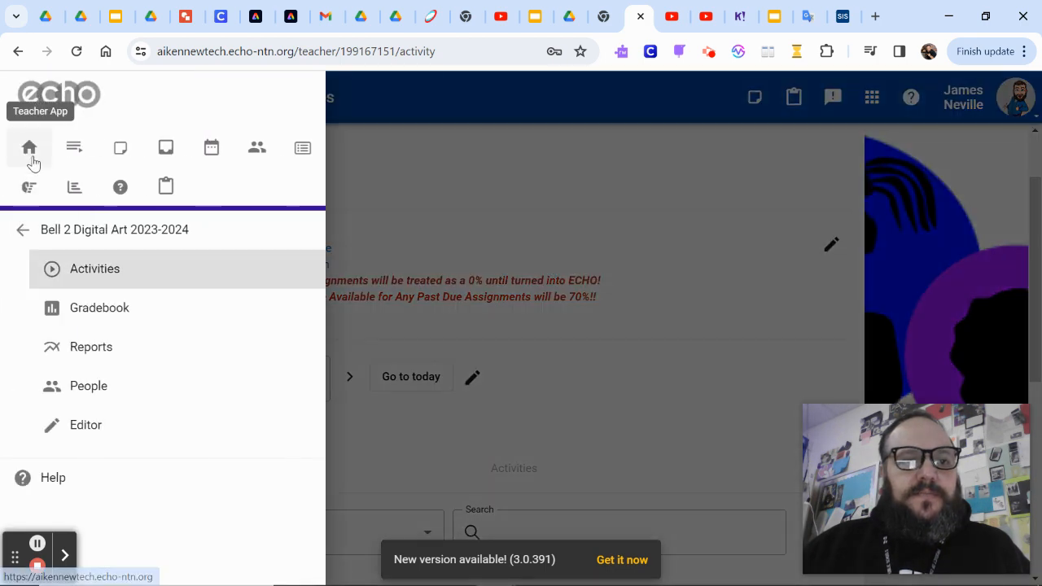
click(31, 154)
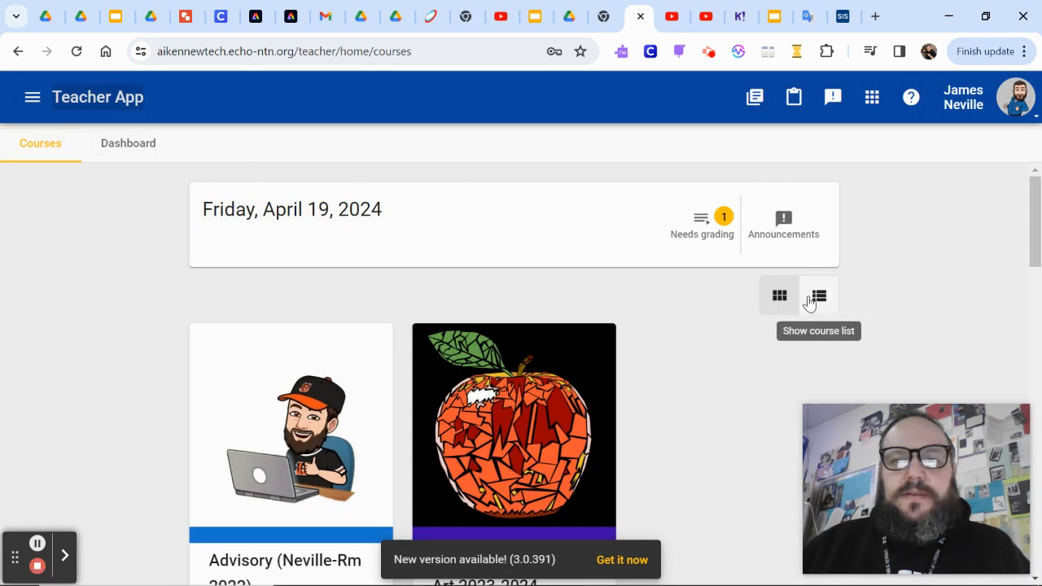
click(874, 99)
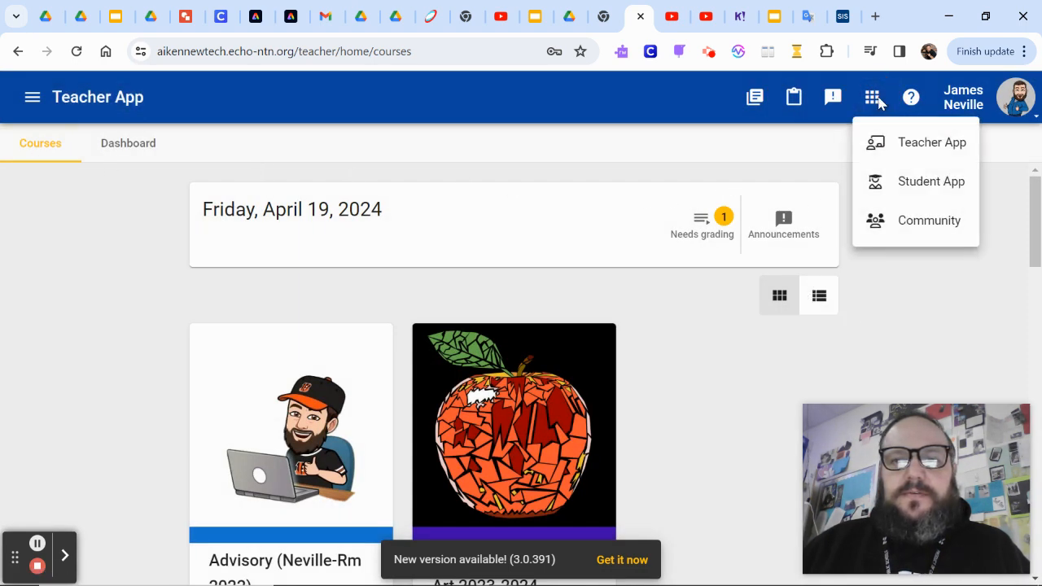
click(906, 190)
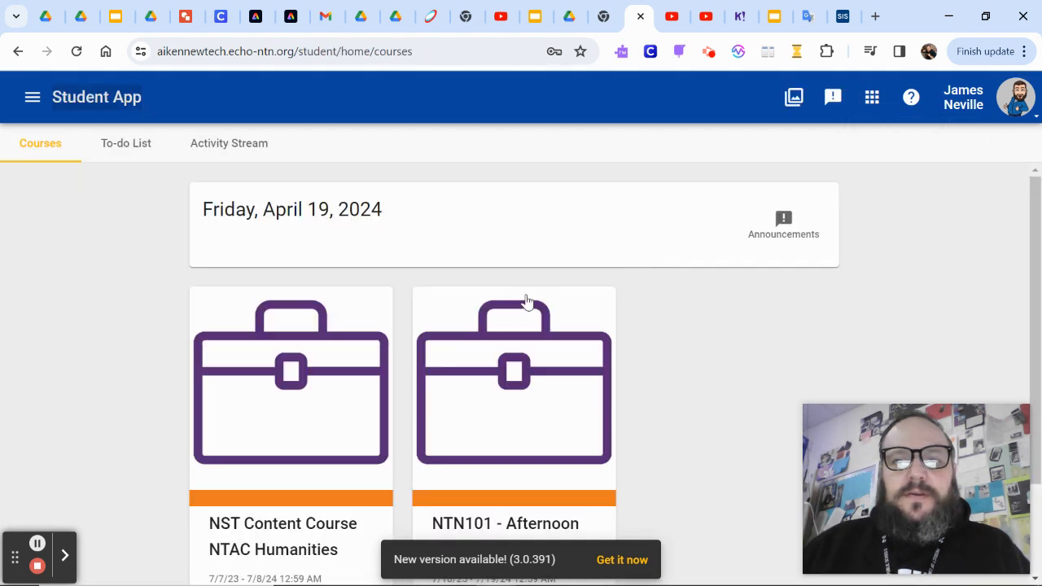
click(871, 100)
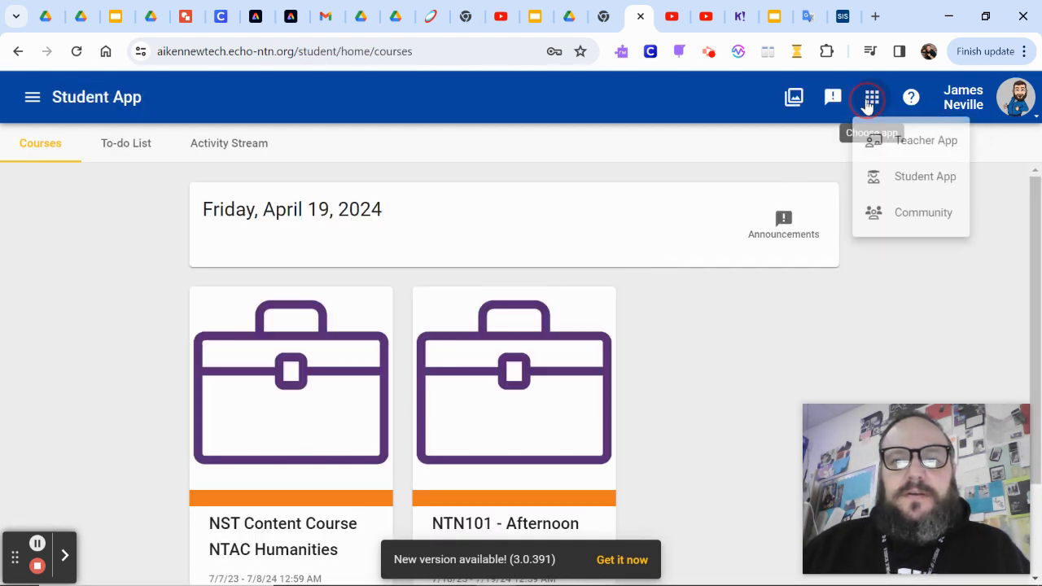
click(902, 145)
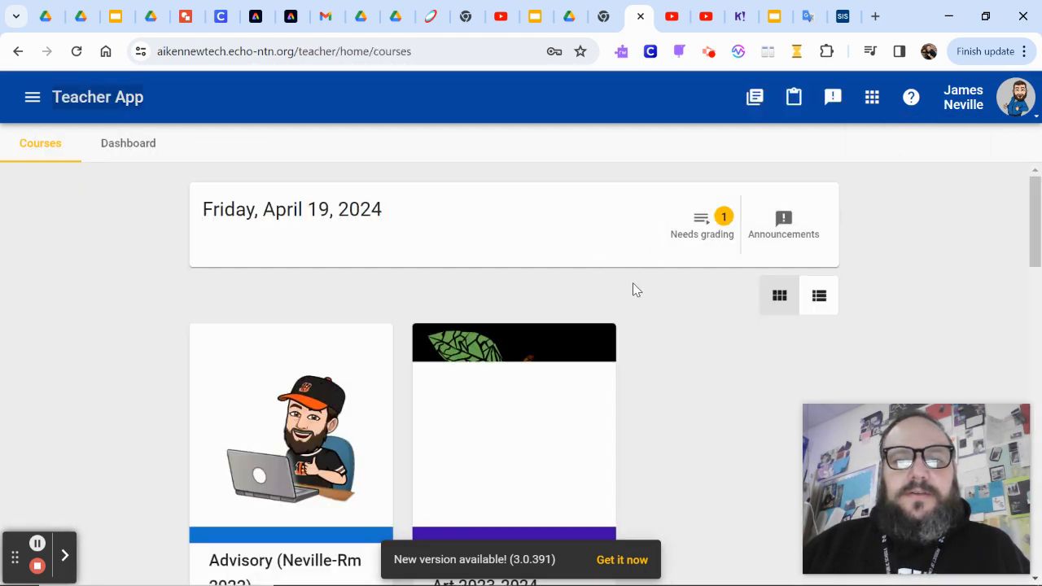
Open the Google Slide Title Animation submission that needs grading and download the student's attached video.
click(707, 225)
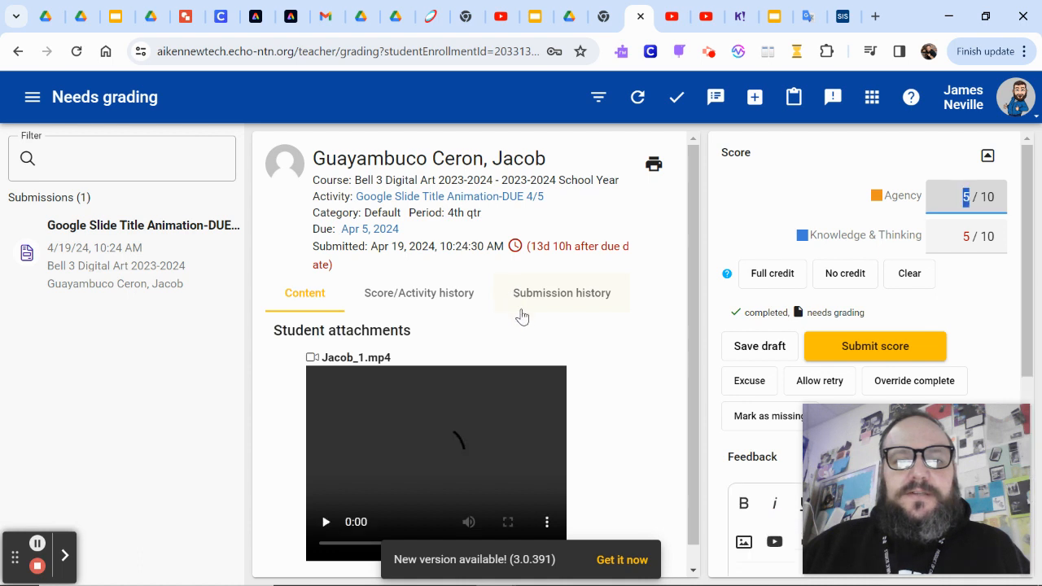
scroll(493, 460, down, 1)
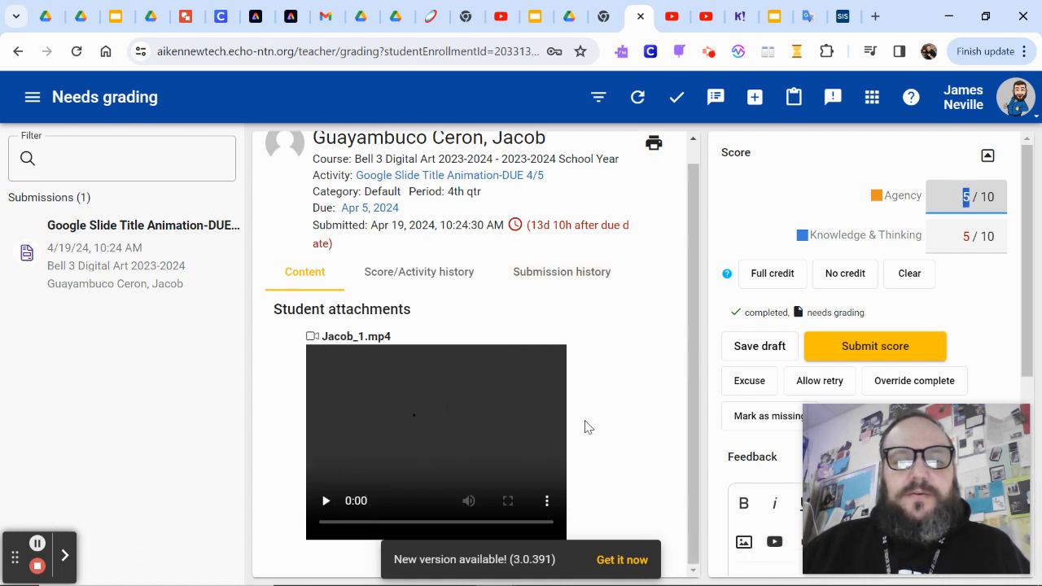
click(547, 506)
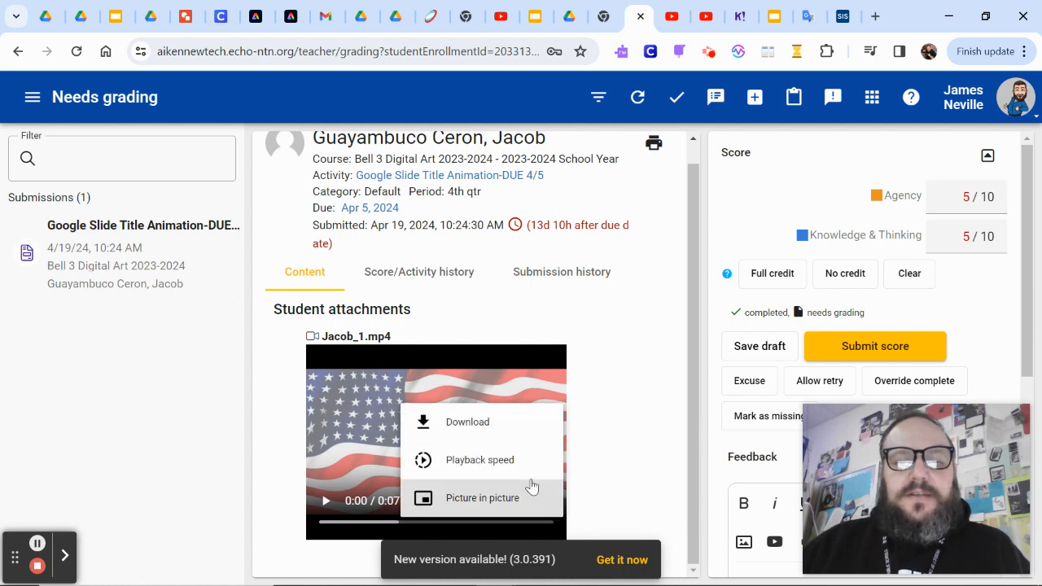
click(516, 431)
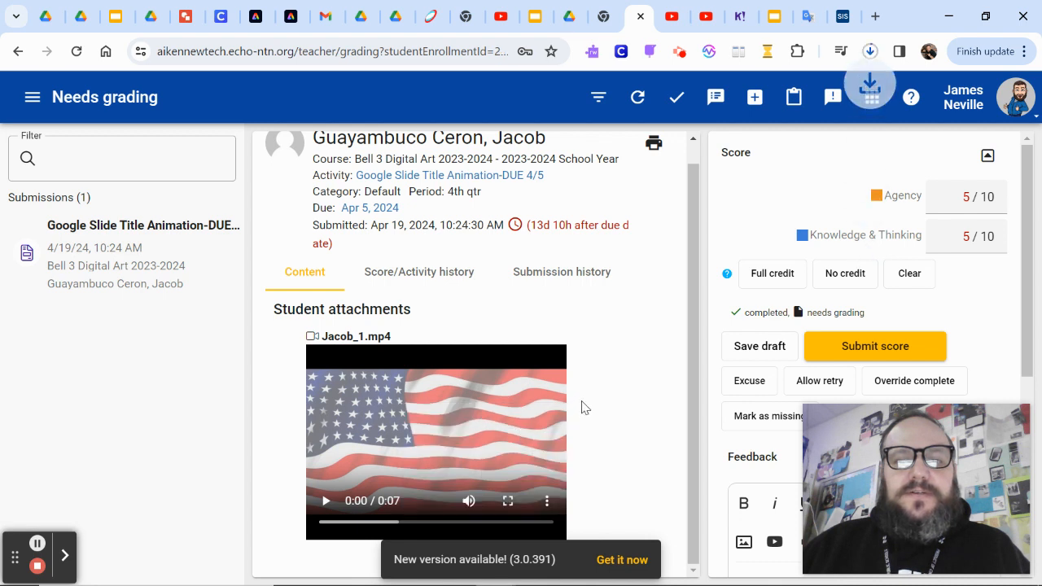
Score the submission 8 for Agency and 8 for Knowledge & Thinking, and submit the score.
double_click(961, 200)
text(8)
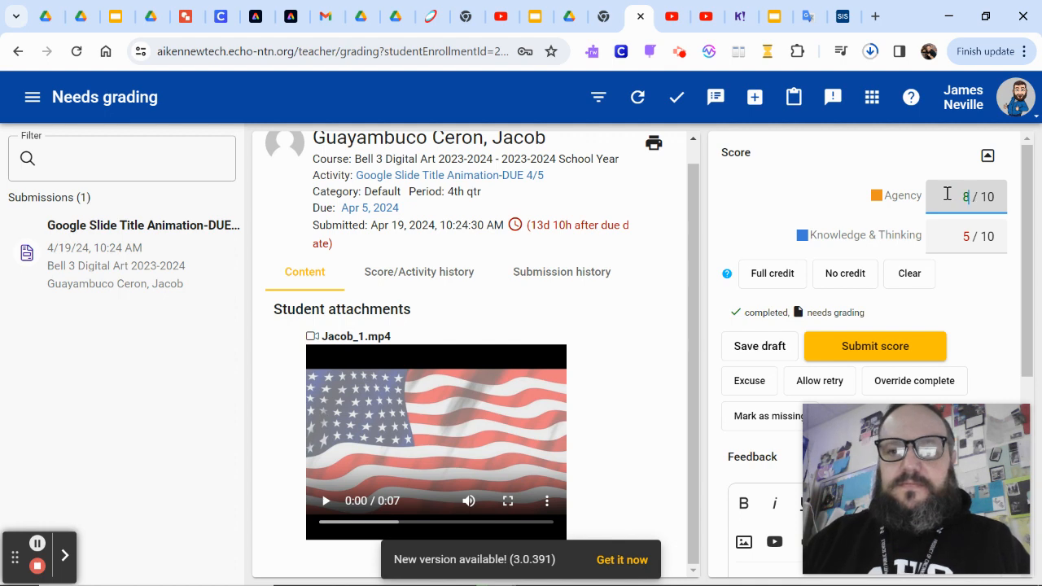
key(Tab)
key(Return)
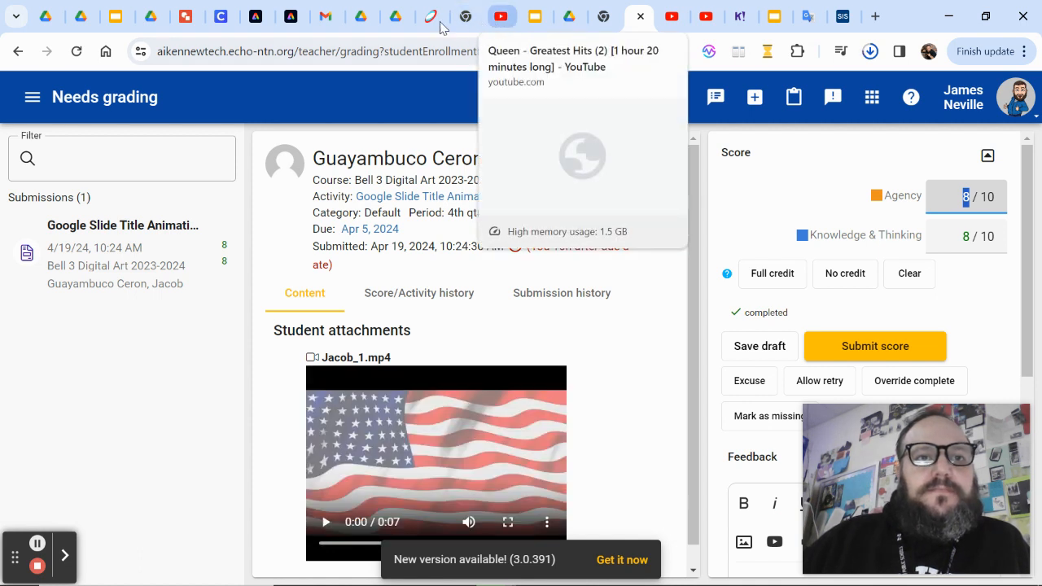
Switch to the Adobe Express project and start uploading a video from the device.
click(256, 18)
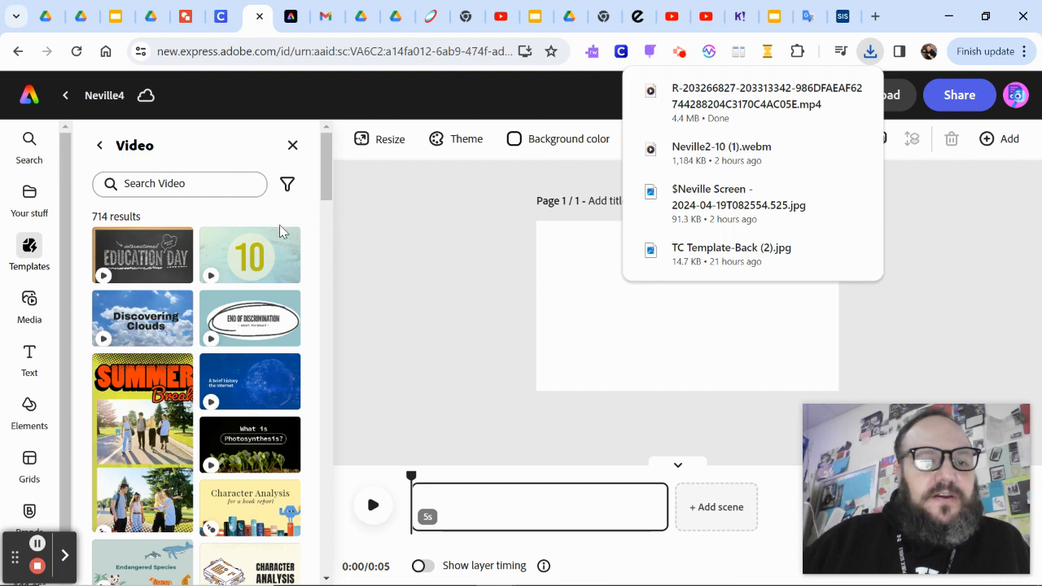
click(31, 303)
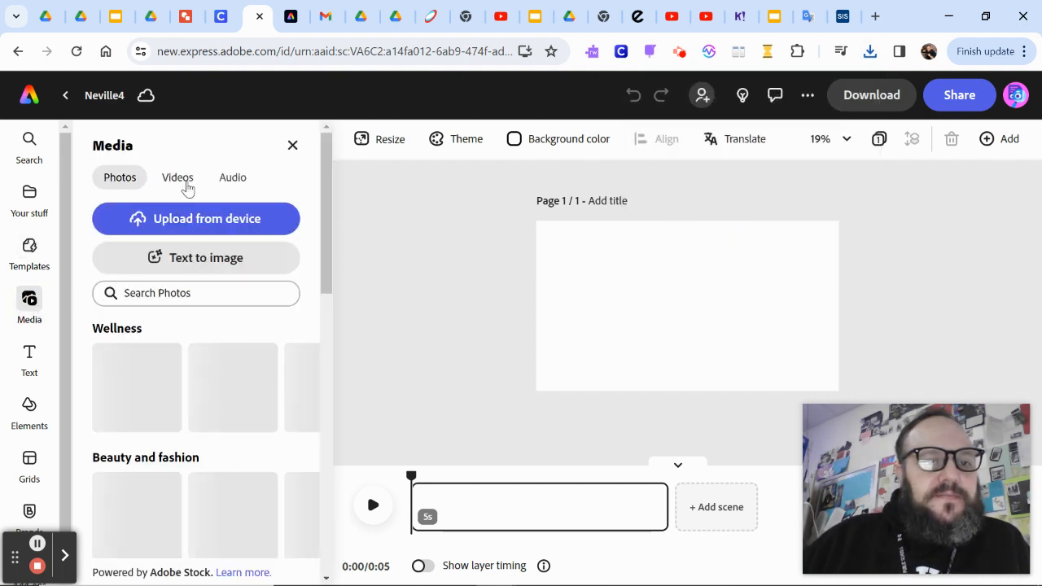
click(185, 179)
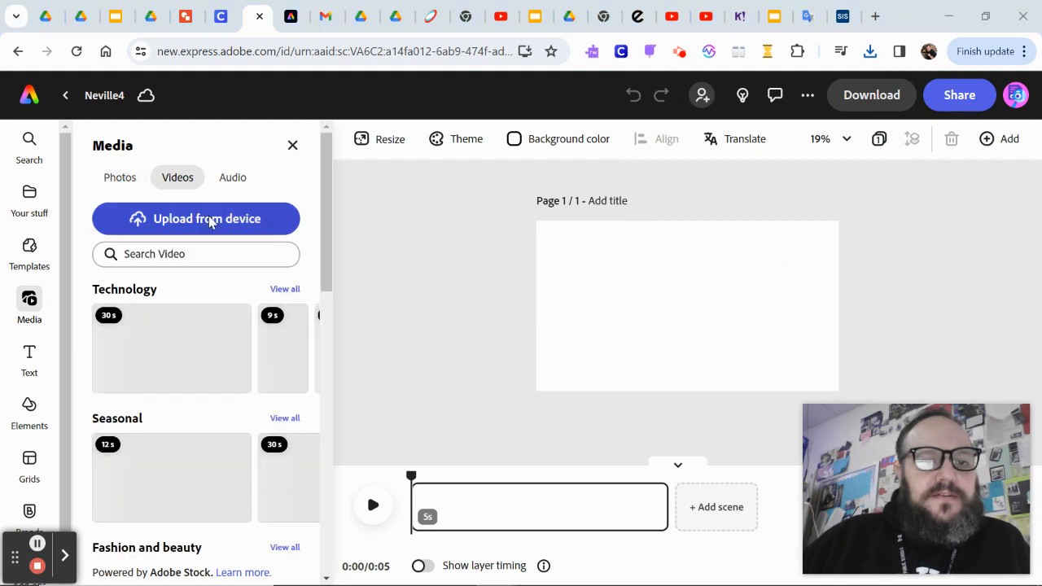
click(220, 229)
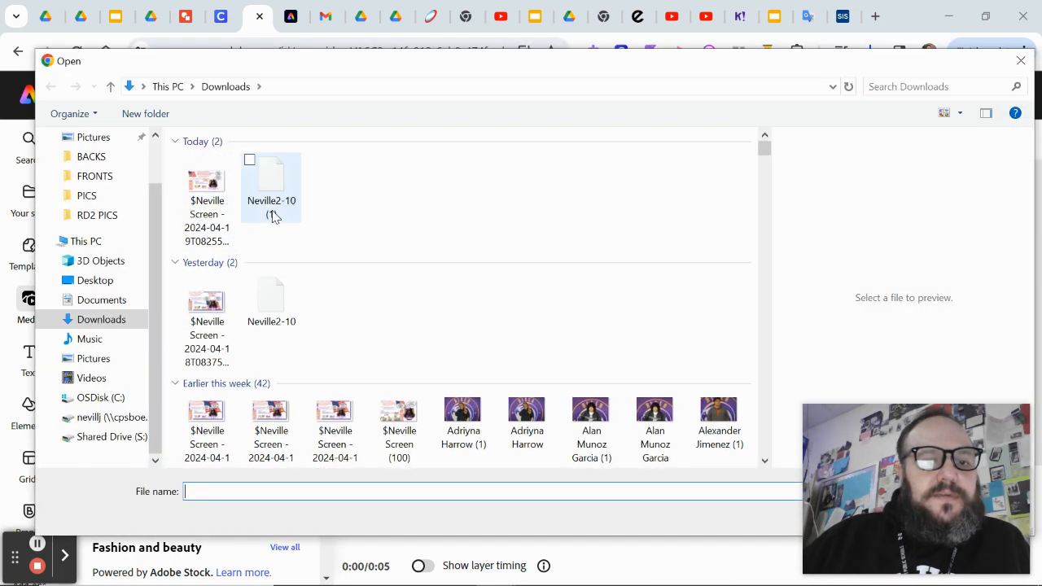
Upload today's American flag title animation, the video file beginning with R-203266827, from the Downloads folder.
scroll(273, 218, down, 10)
scroll(273, 215, down, 3)
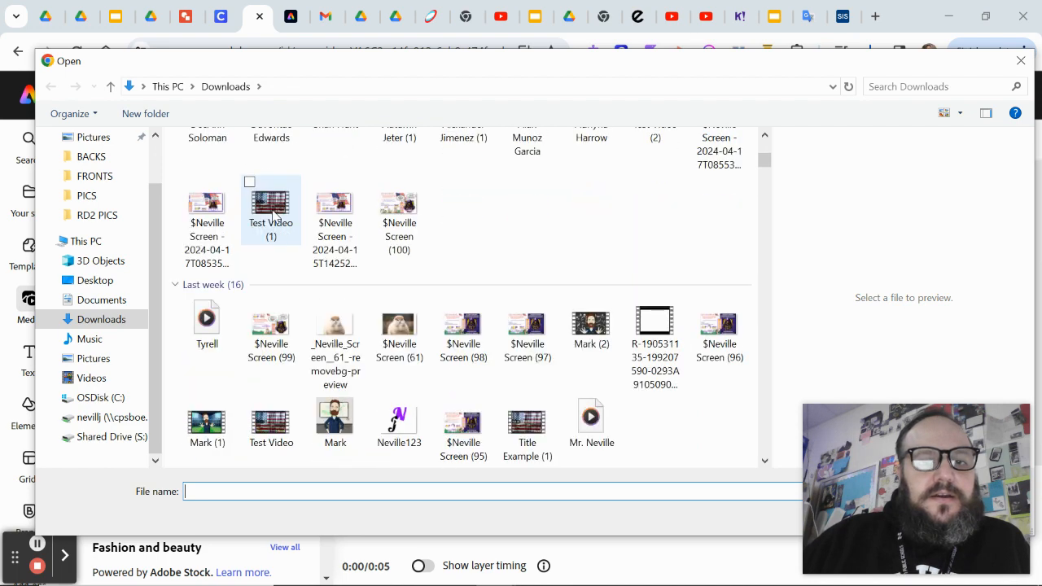
click(645, 345)
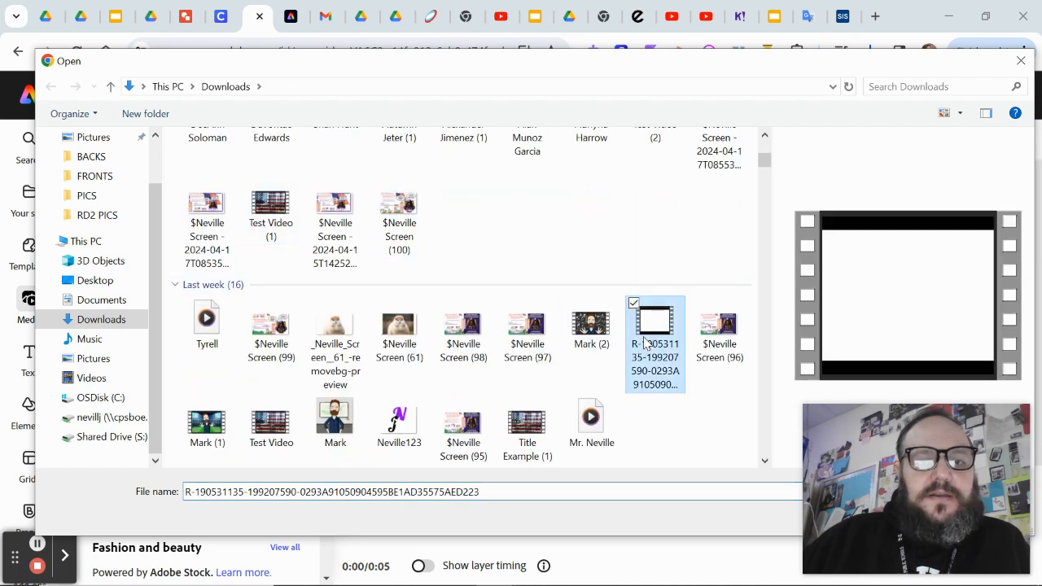
click(639, 240)
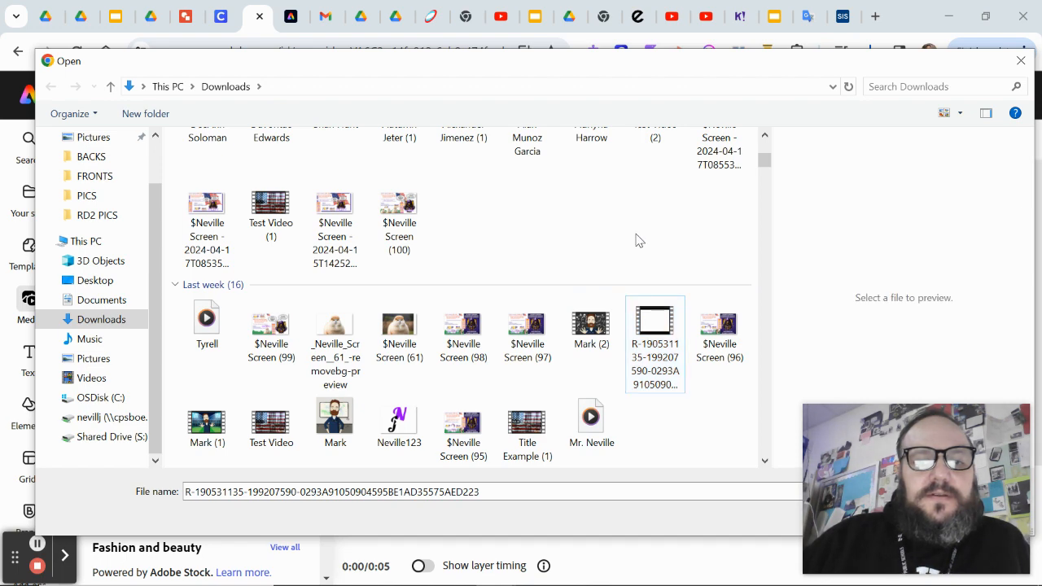
scroll(630, 252, up, 3)
scroll(623, 269, down, 3)
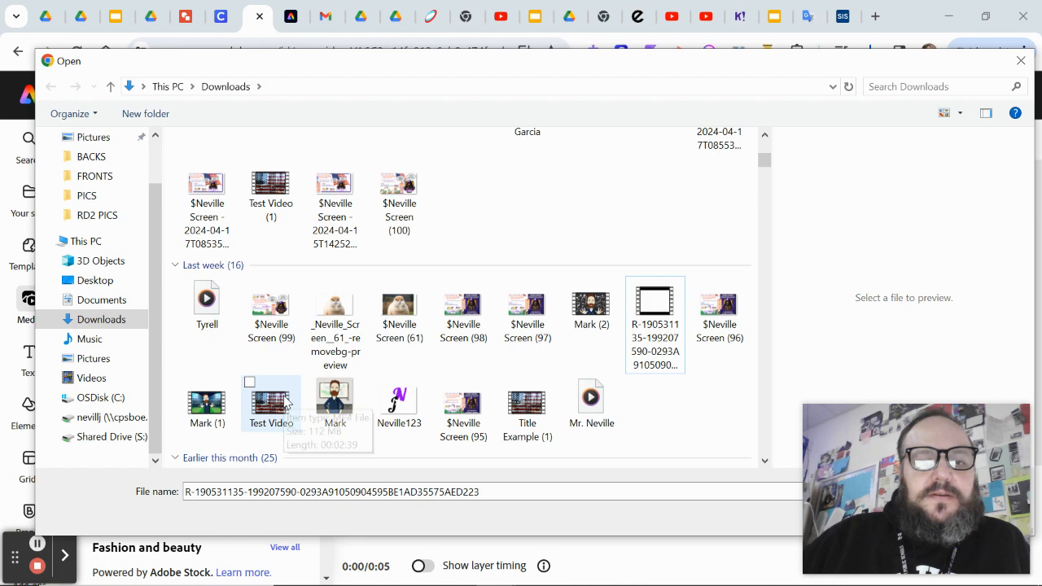
scroll(497, 351, up, 5)
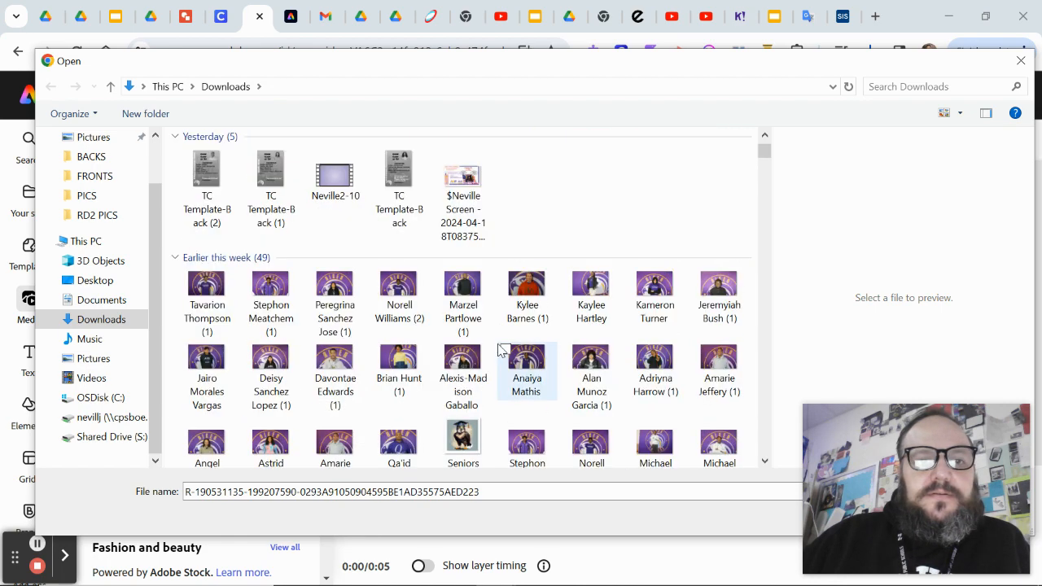
scroll(502, 350, up, 2)
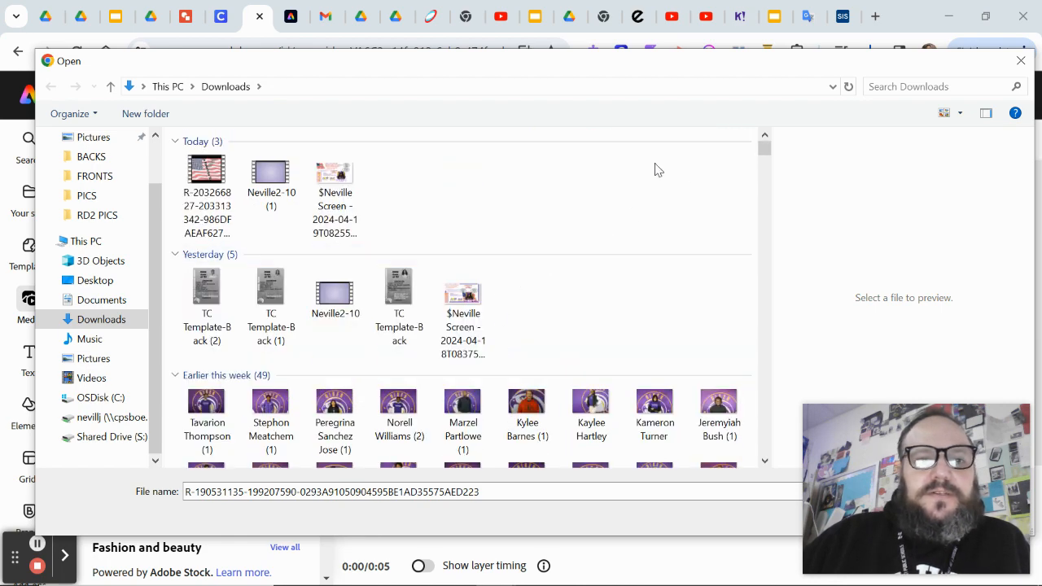
click(219, 199)
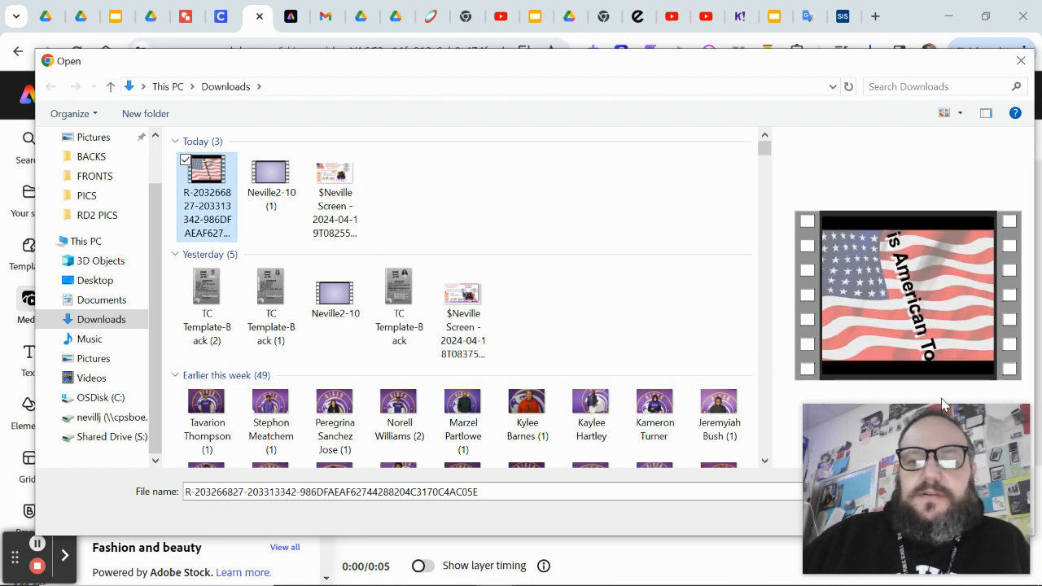
drag(928, 411, 569, 439)
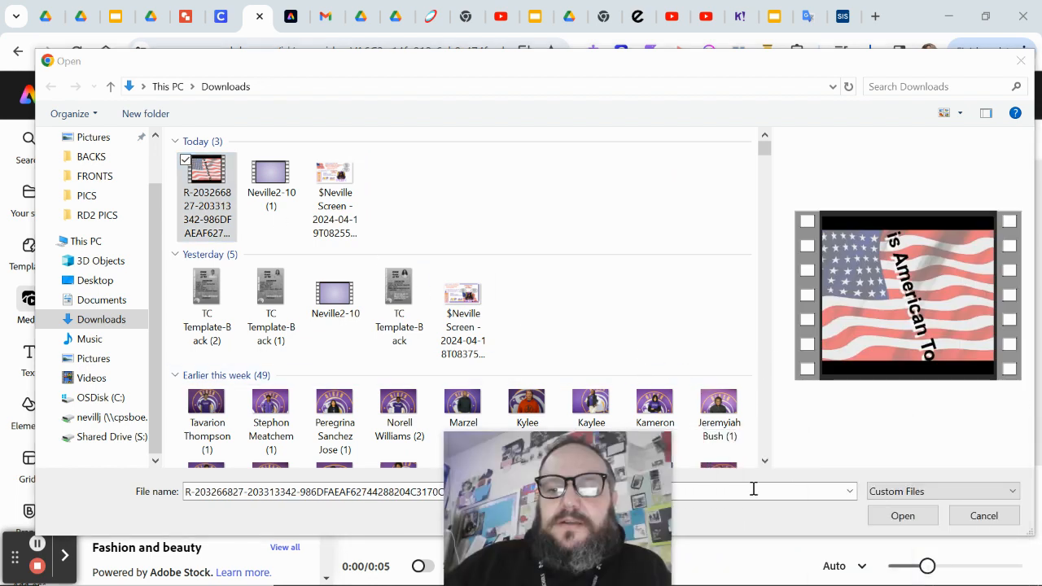
click(900, 515)
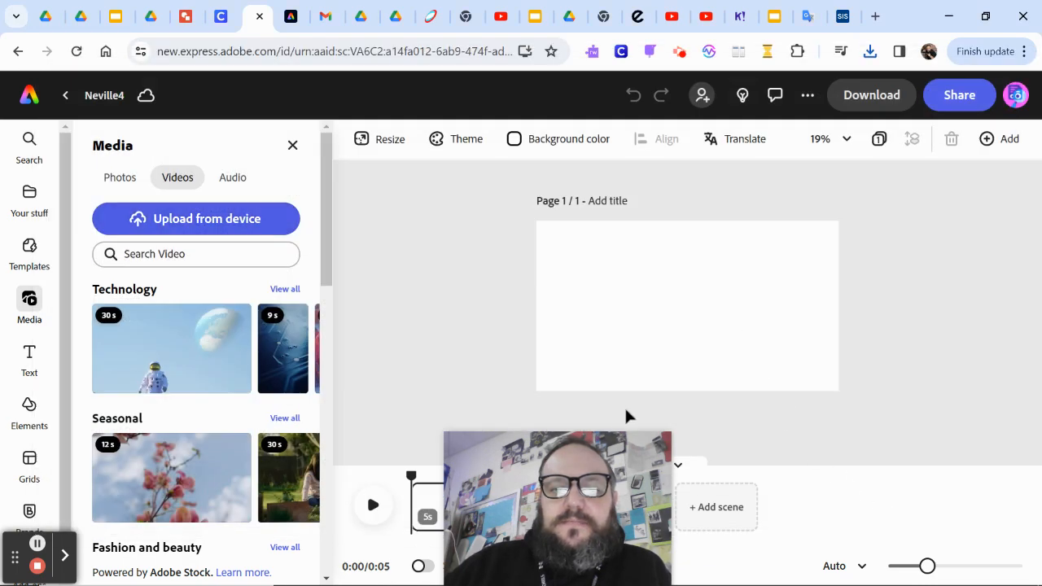
Align the flag video with the page's left edge and widen it to the right edge so it fills the page.
drag(611, 444, 977, 444)
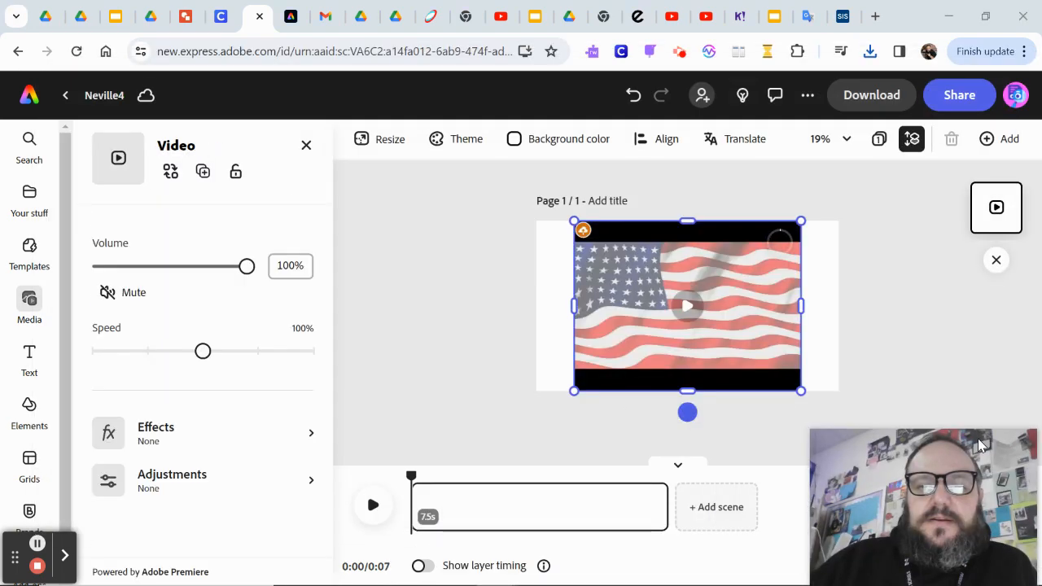
drag(641, 317, 609, 317)
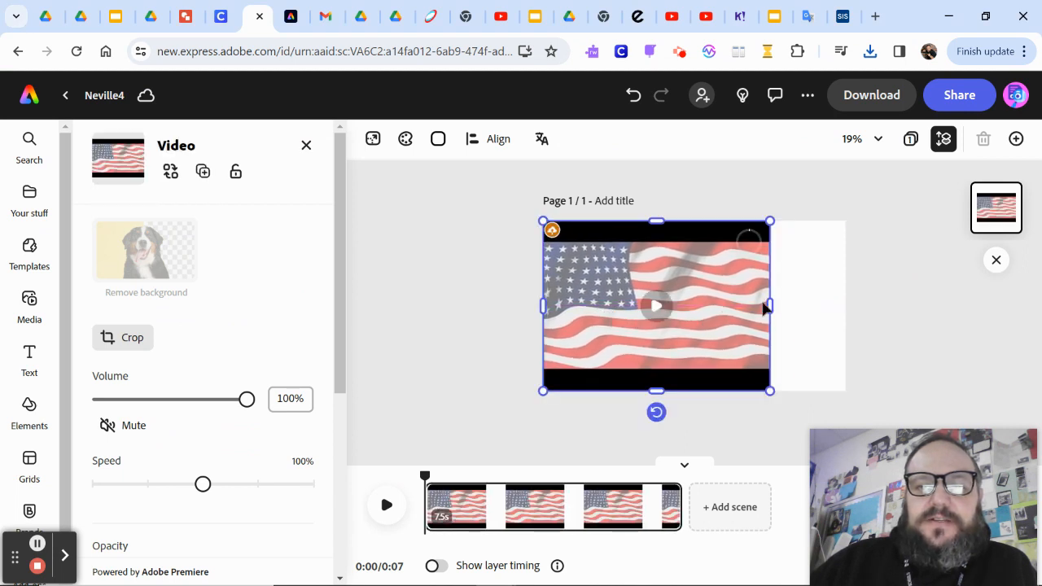
drag(769, 303, 845, 310)
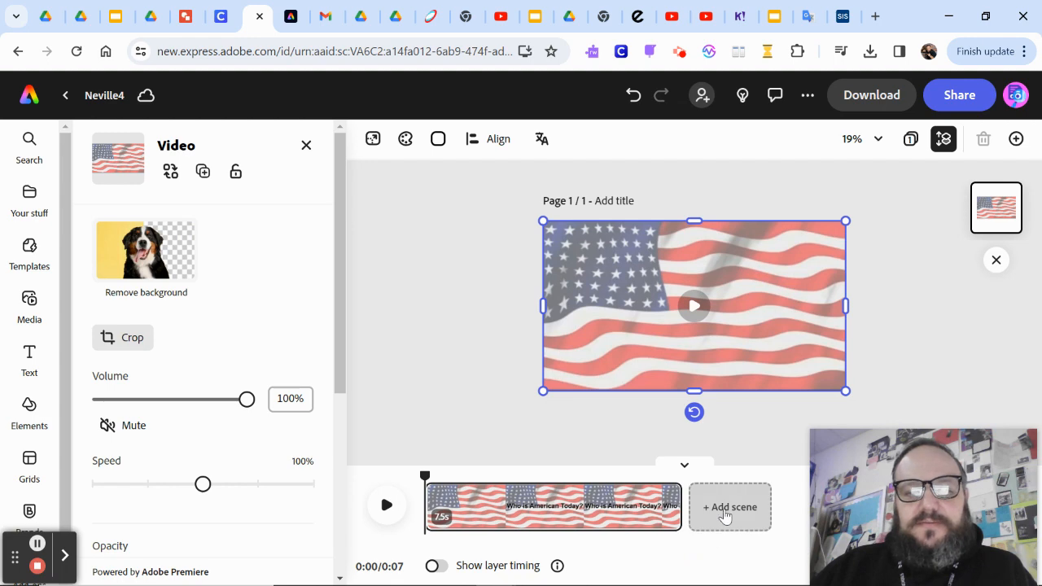
Add a second scene and upload the green animated-name video ending in 2-7 from Downloads into it.
click(724, 514)
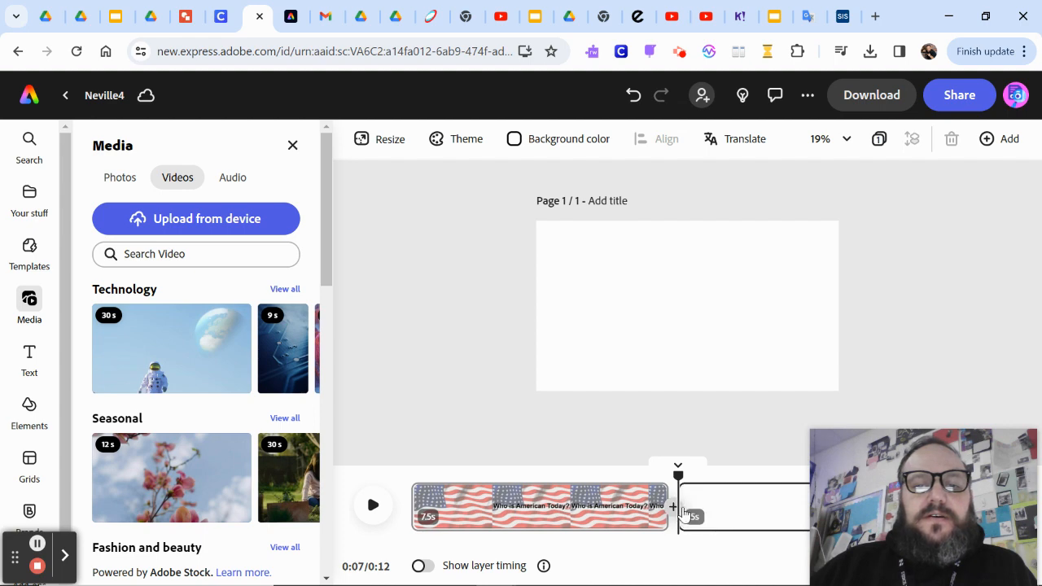
click(247, 213)
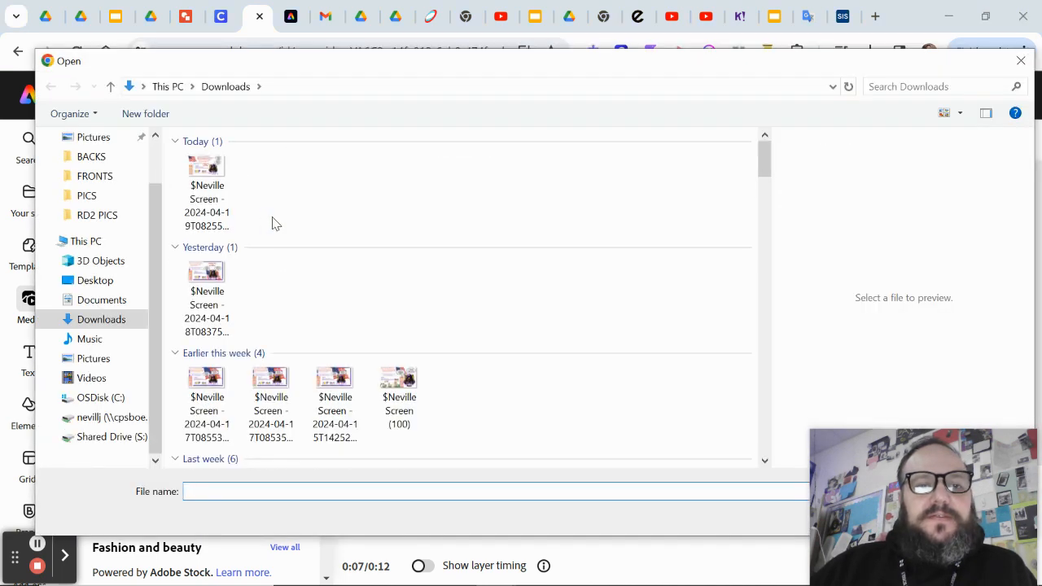
scroll(301, 289, down, 3)
scroll(321, 289, down, 3)
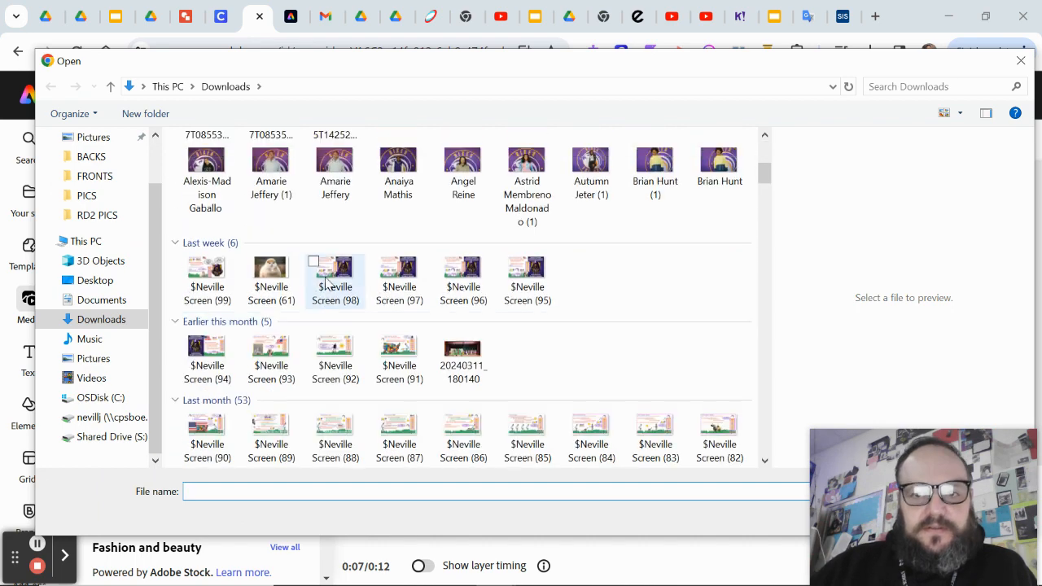
scroll(488, 298, down, 1)
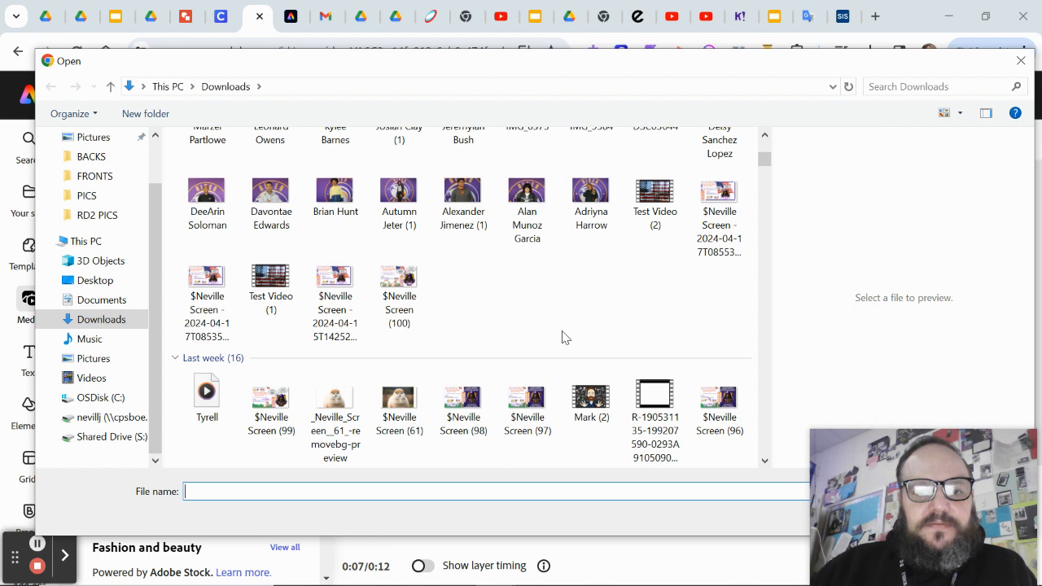
scroll(561, 336, down, 2)
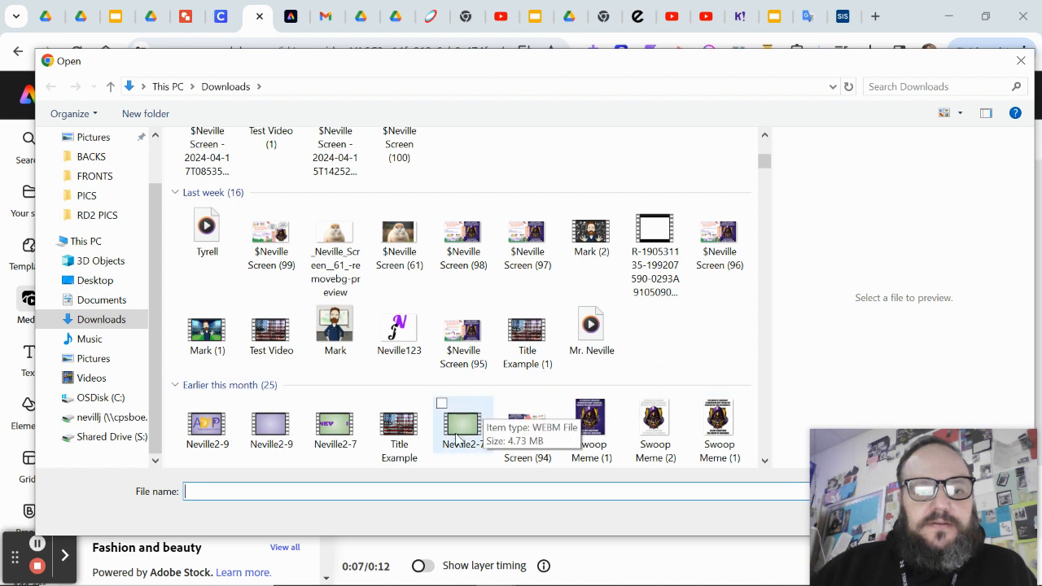
click(333, 424)
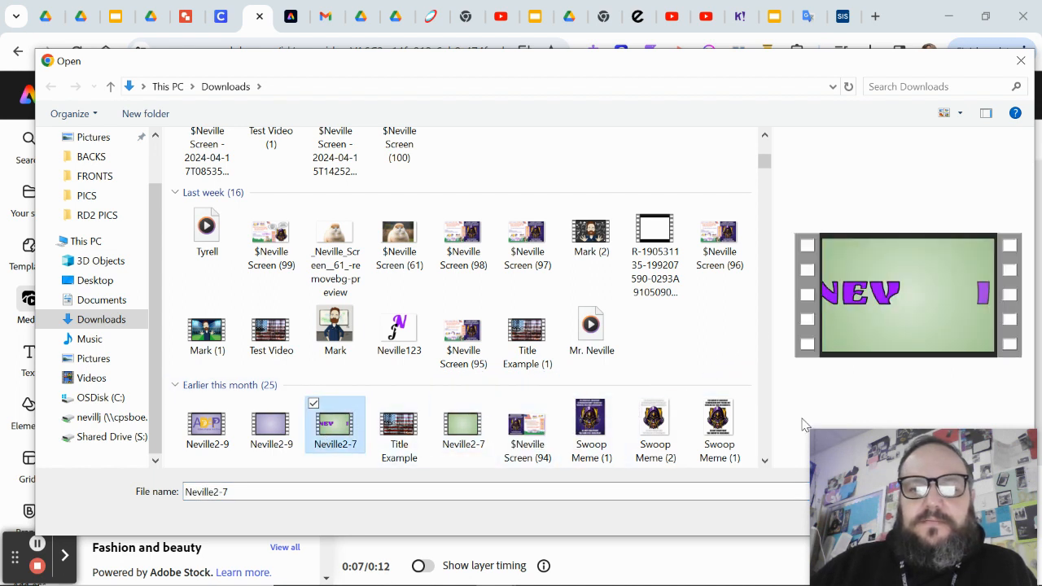
drag(863, 444, 578, 441)
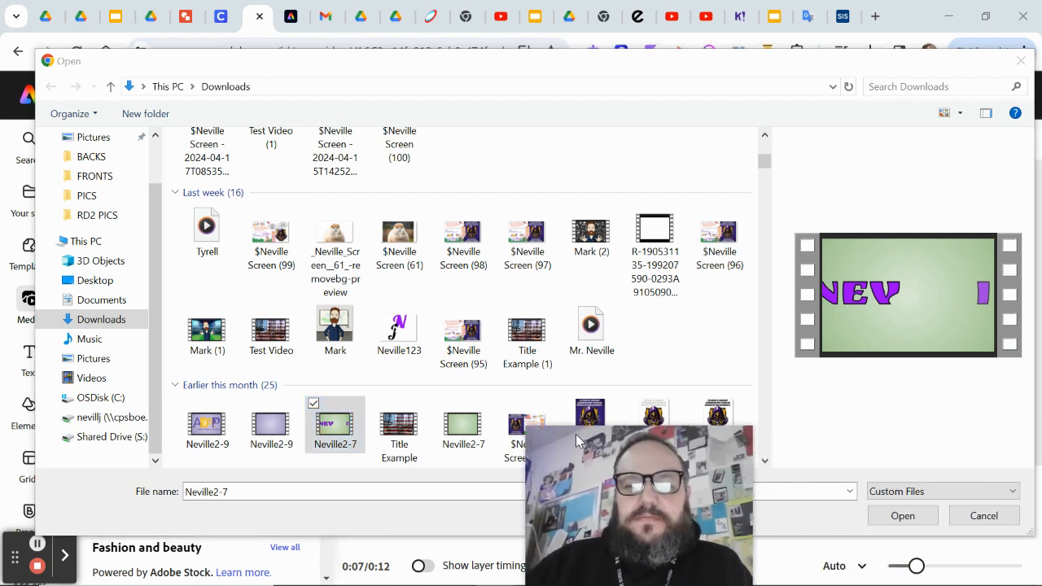
click(887, 518)
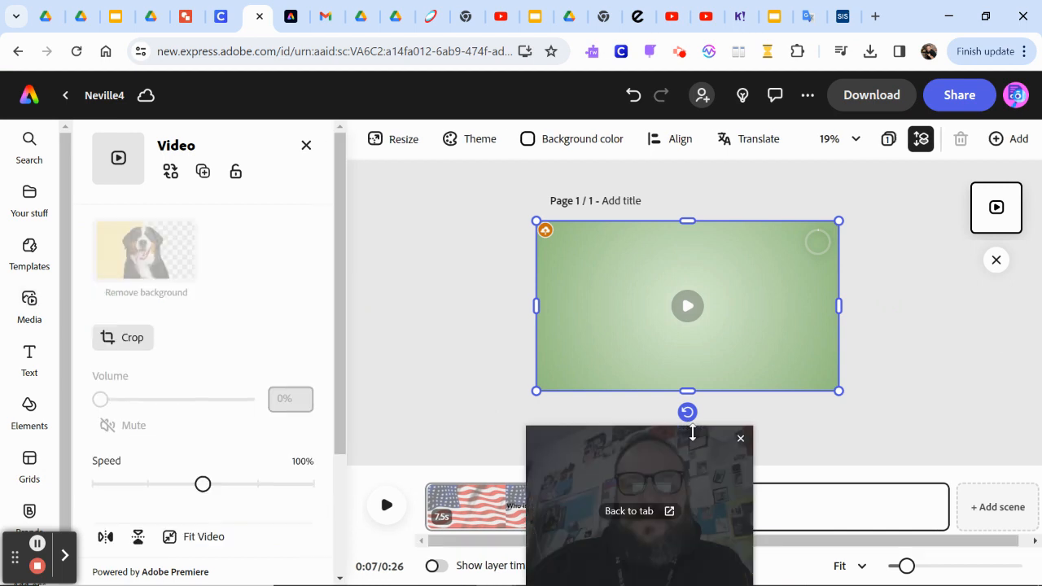
drag(692, 443, 465, 198)
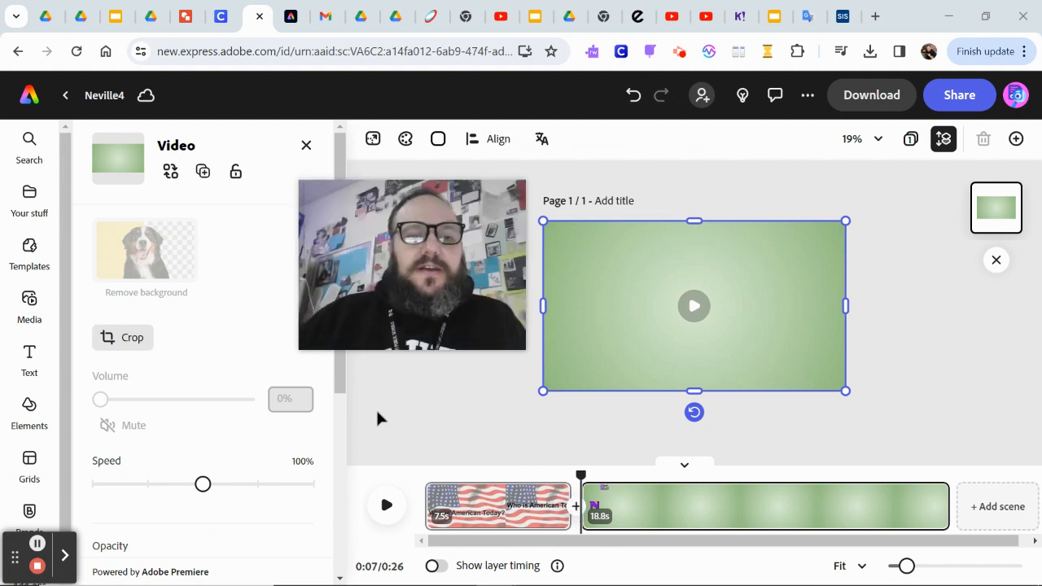
click(306, 146)
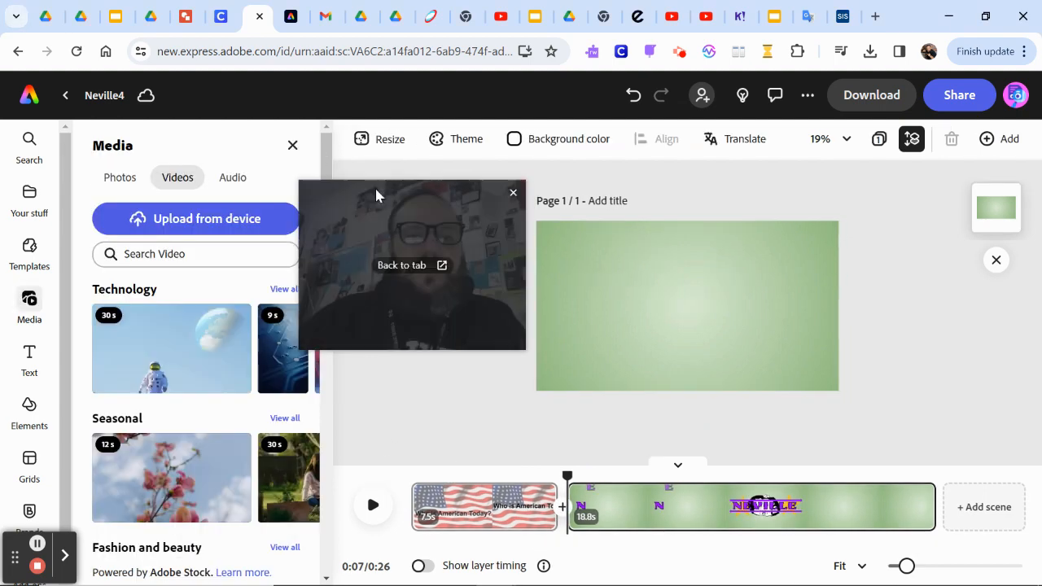
drag(426, 200, 805, 308)
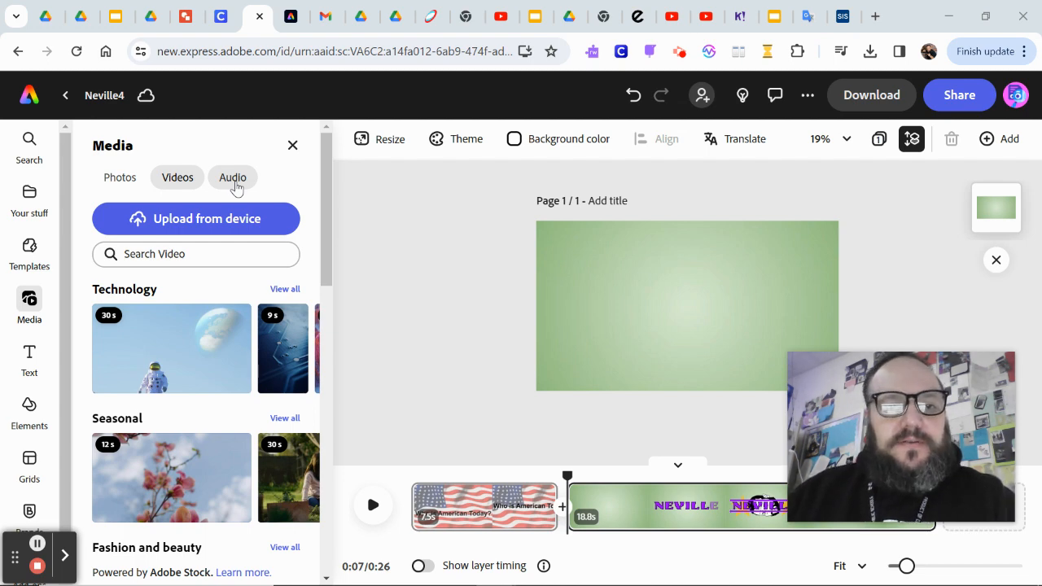
Upload the MP3 file named after the teacher from last week's downloads as the project's audio track.
click(228, 219)
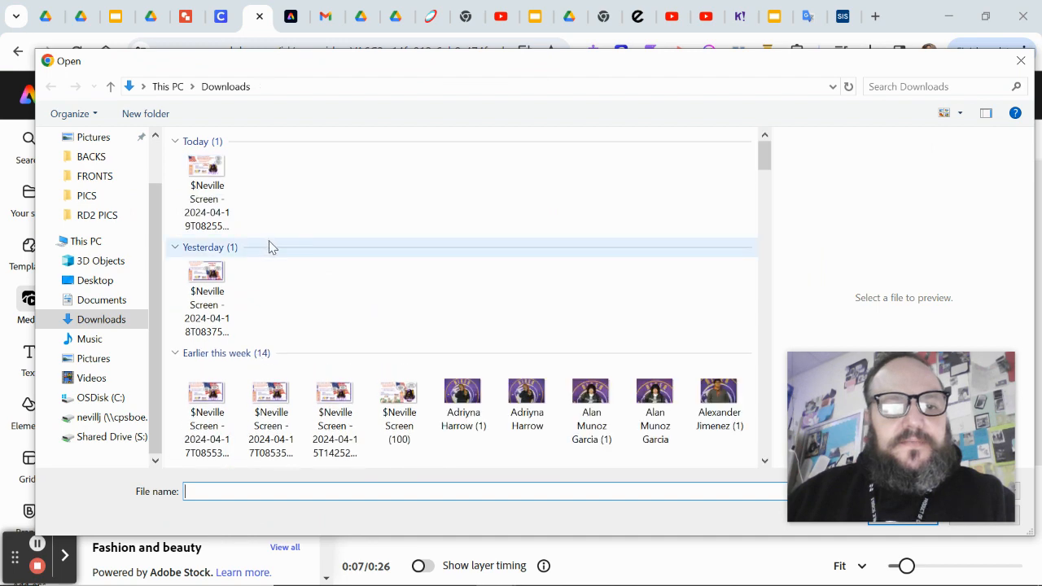
scroll(273, 246, down, 6)
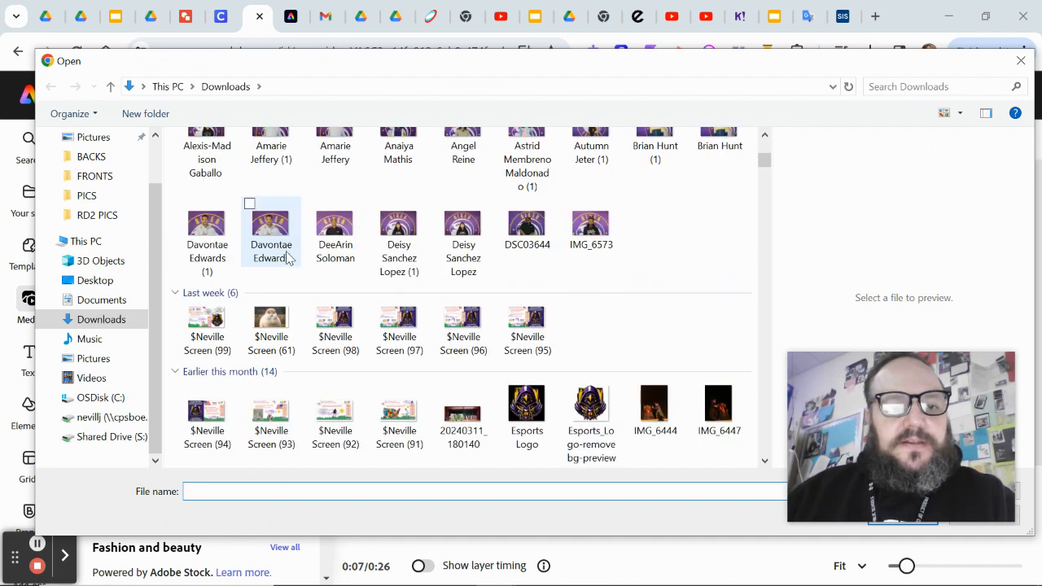
scroll(284, 260, up, 3)
scroll(280, 264, down, 2)
scroll(277, 267, up, 2)
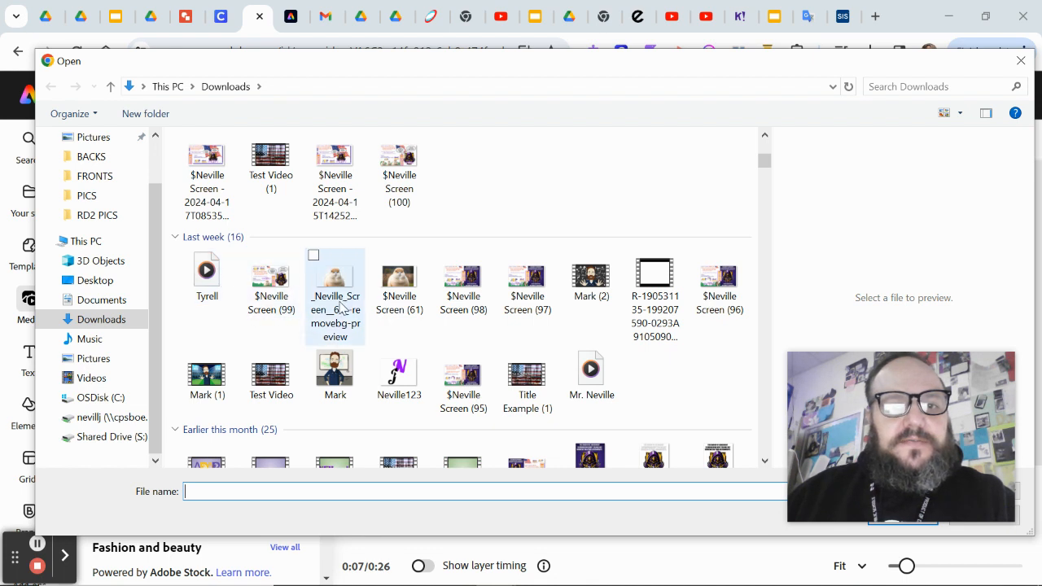
click(579, 370)
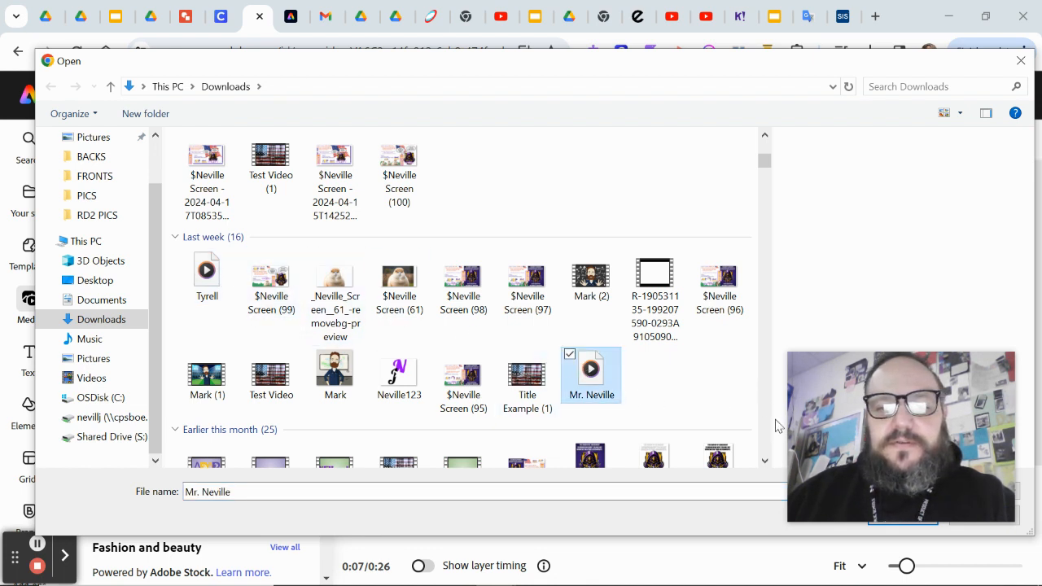
mouse_move(910, 374)
drag(906, 361, 901, 244)
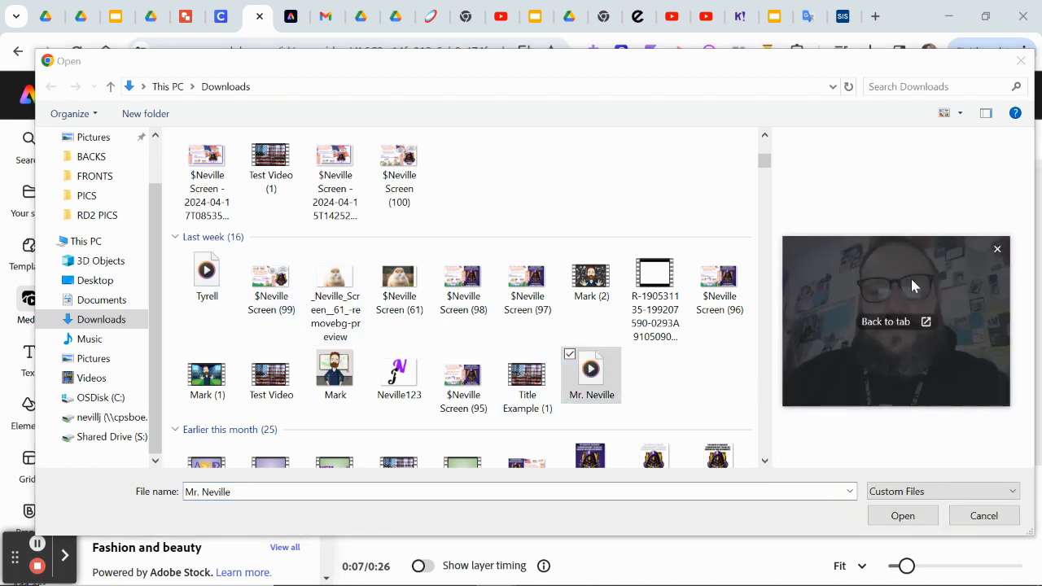
click(900, 516)
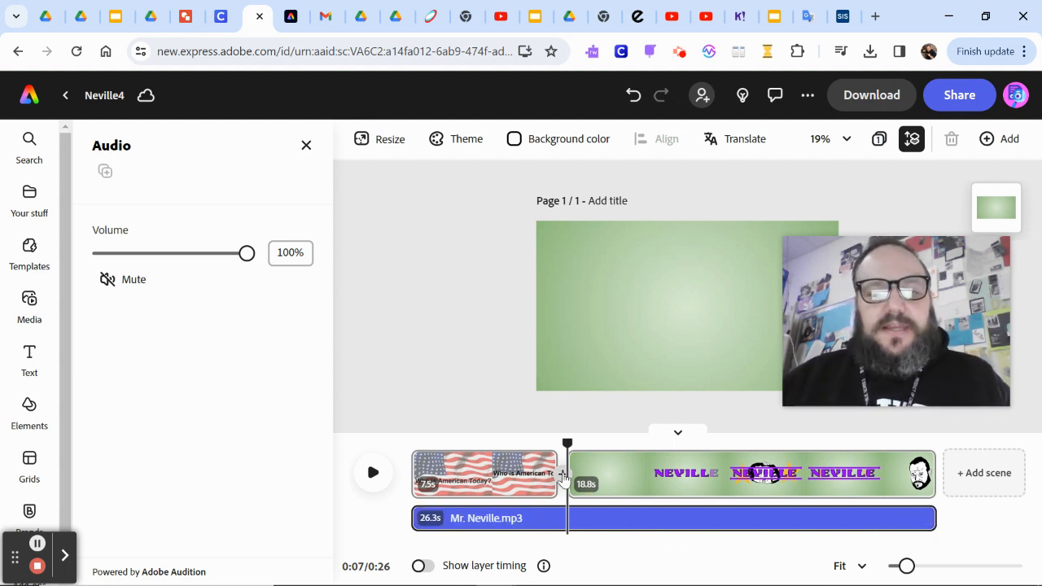
Insert a blank scene between the flag title scene and the green animated-name scene.
click(562, 474)
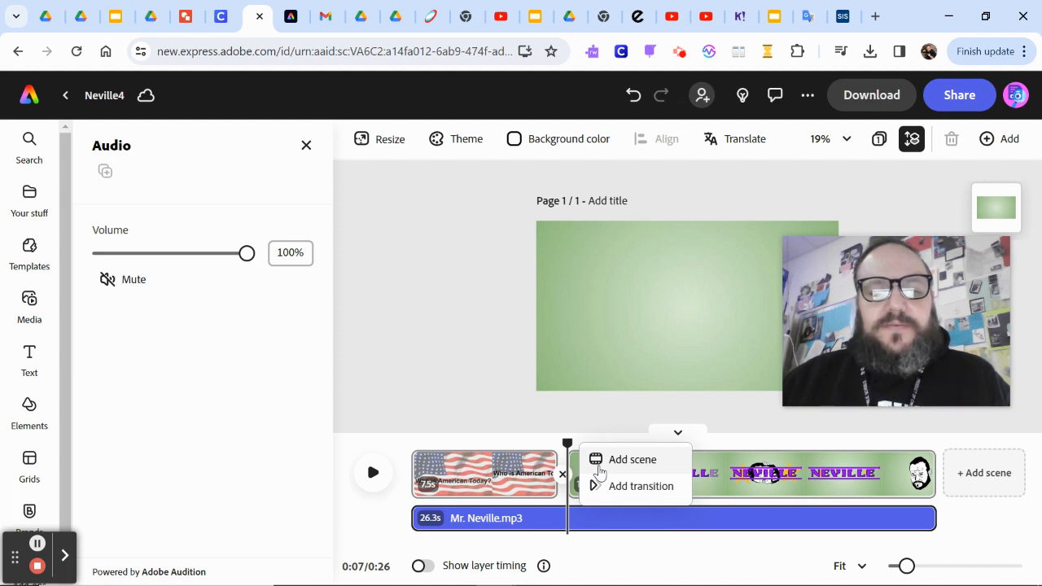
click(599, 464)
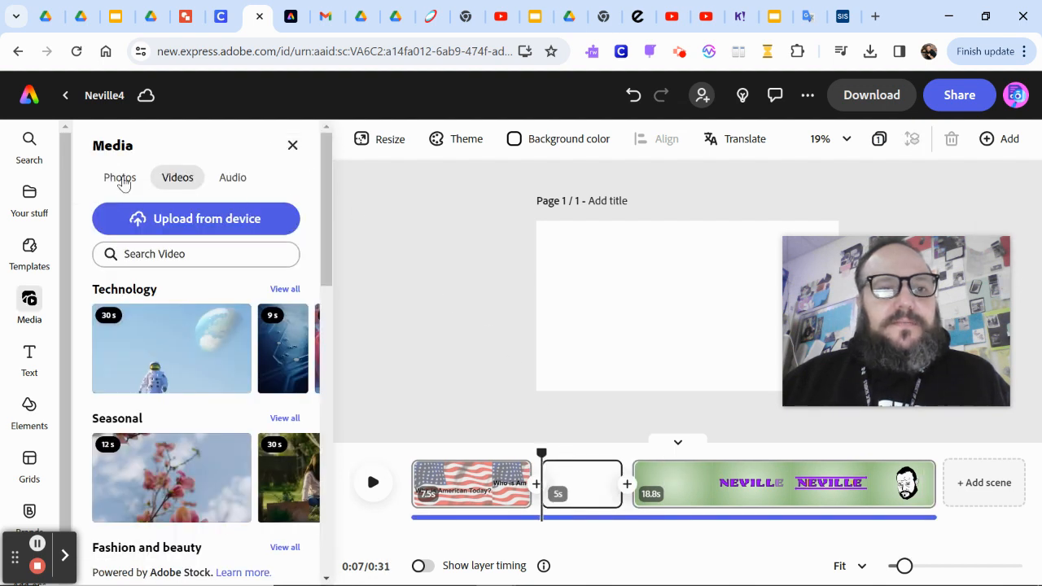
Search the stock photos for "cell phone" and add the photo of hands holding a phone to the blank scene.
click(120, 177)
click(153, 253)
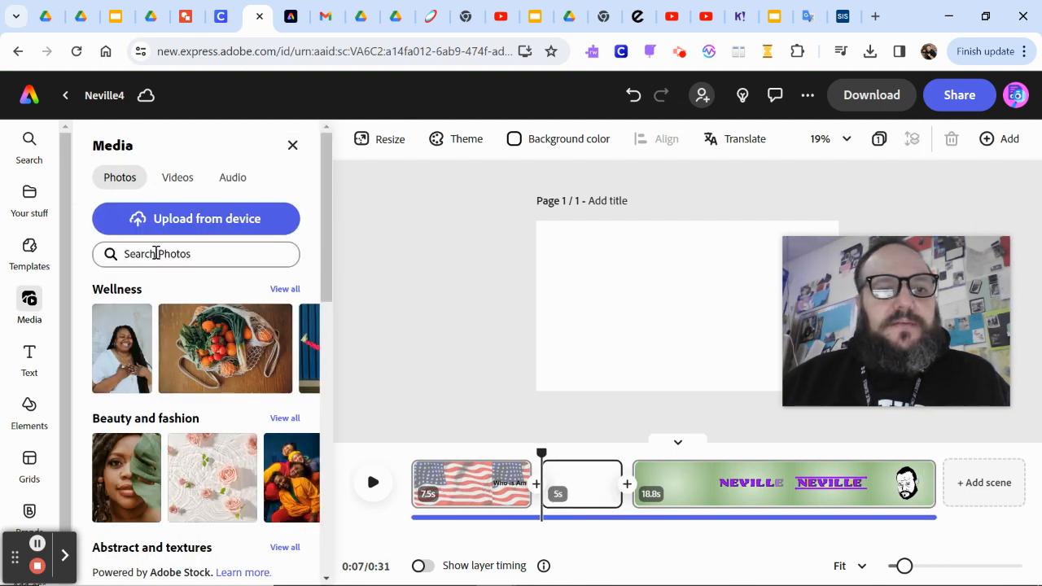
text(c)
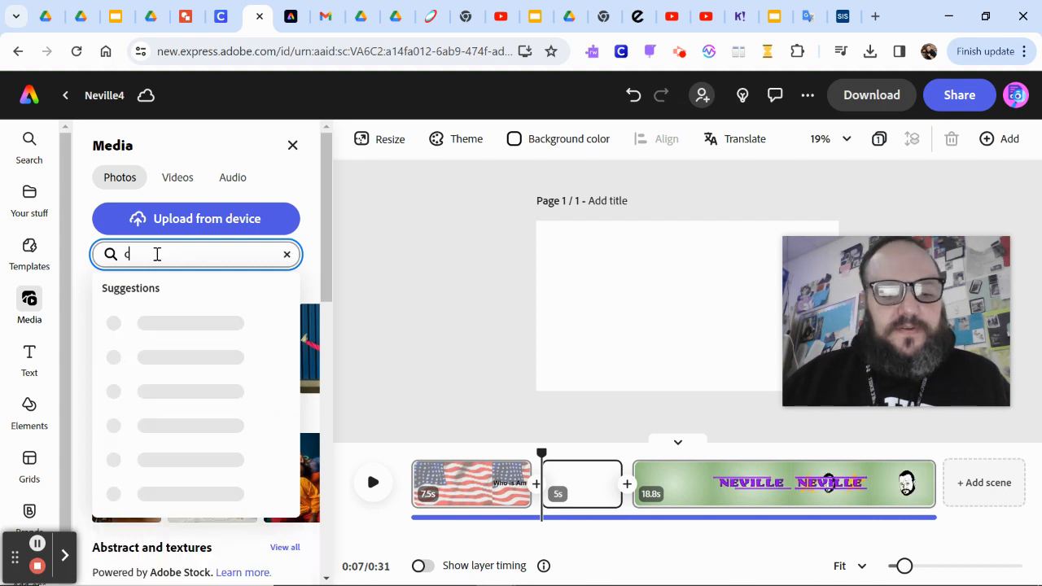
text(ell pho)
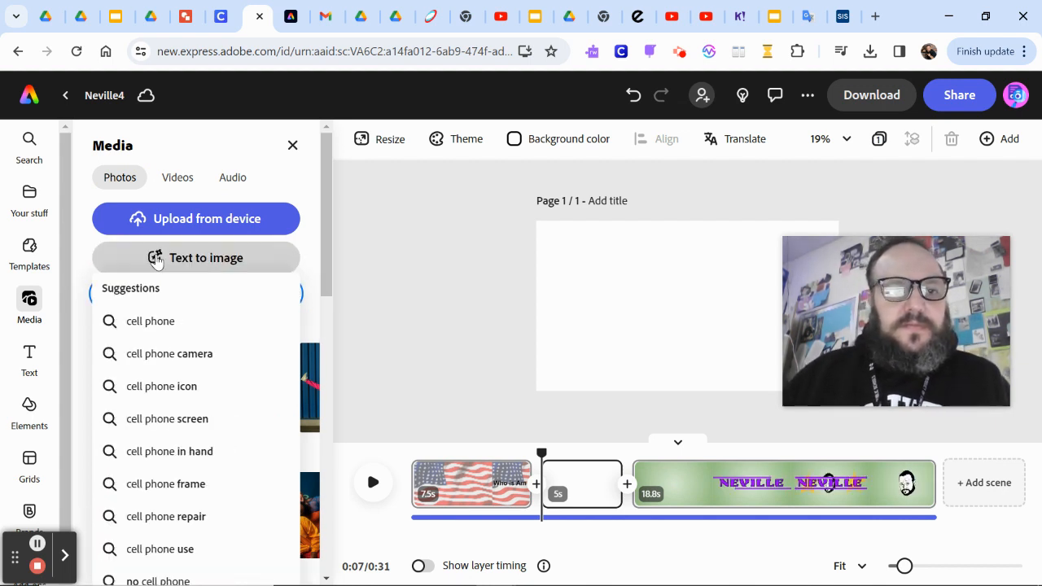
click(140, 320)
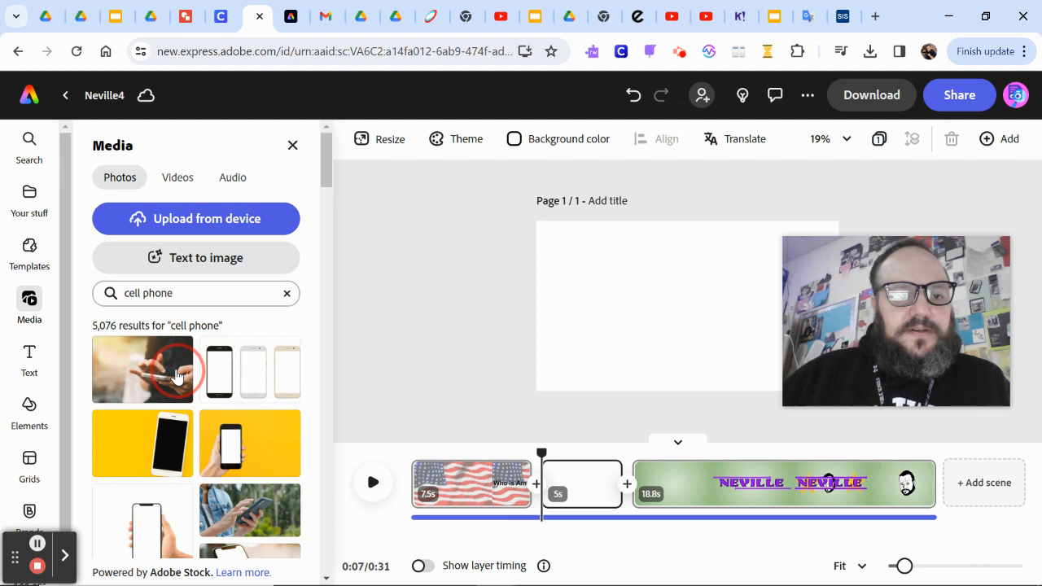
click(178, 376)
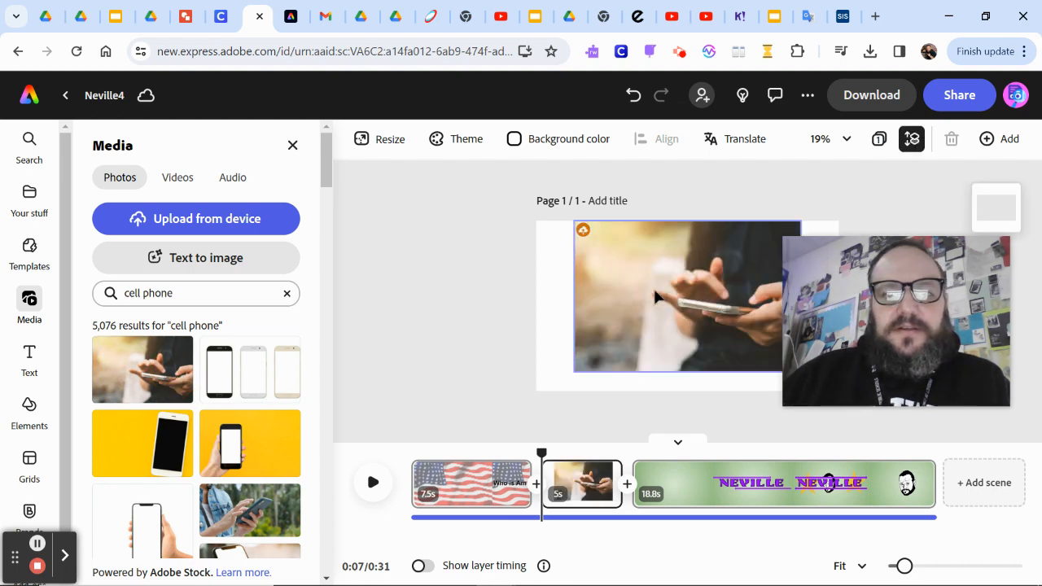
Align the phone photo with the page's upper-left corner and enlarge it to fill the page.
click(662, 299)
mouse_move(663, 300)
mouse_down()
mouse_move(593, 298)
mouse_move(651, 296)
mouse_up()
drag(855, 342, 993, 424)
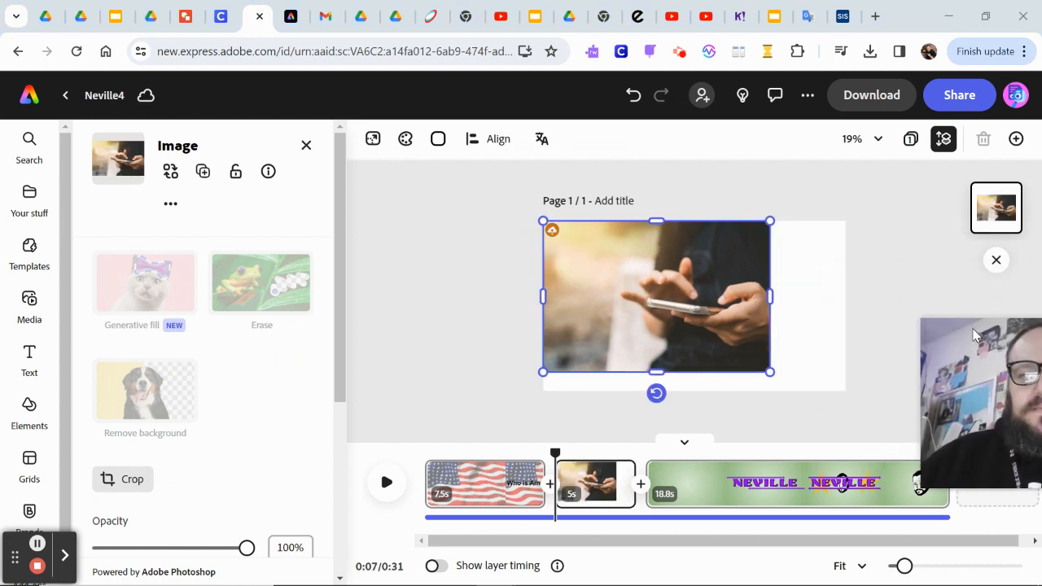
drag(768, 375, 845, 423)
click(873, 328)
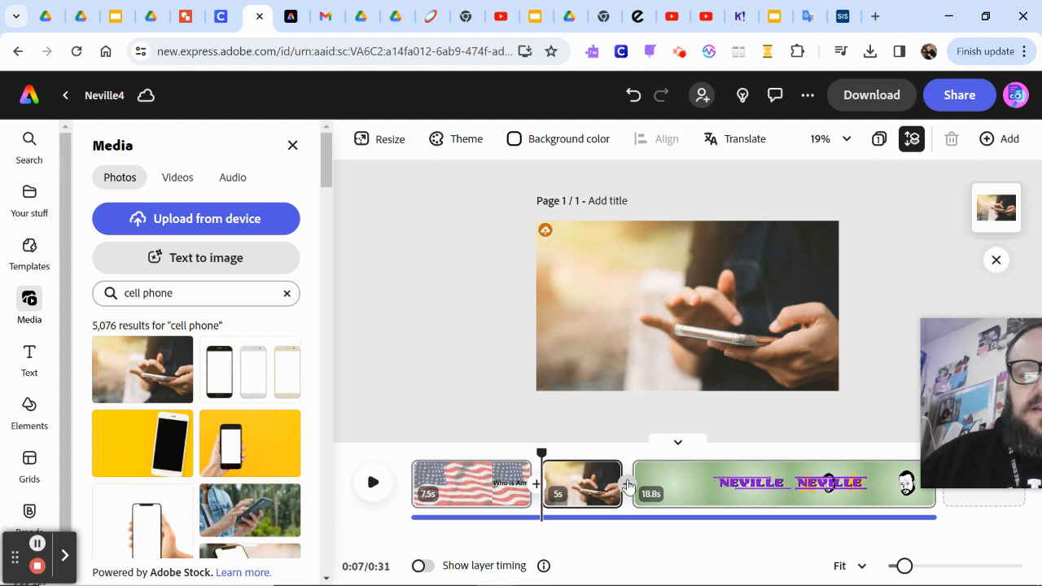
Find the 15-second stock video of a woman holding a blue cell phone and place it as a scene after the phone photo.
click(627, 484)
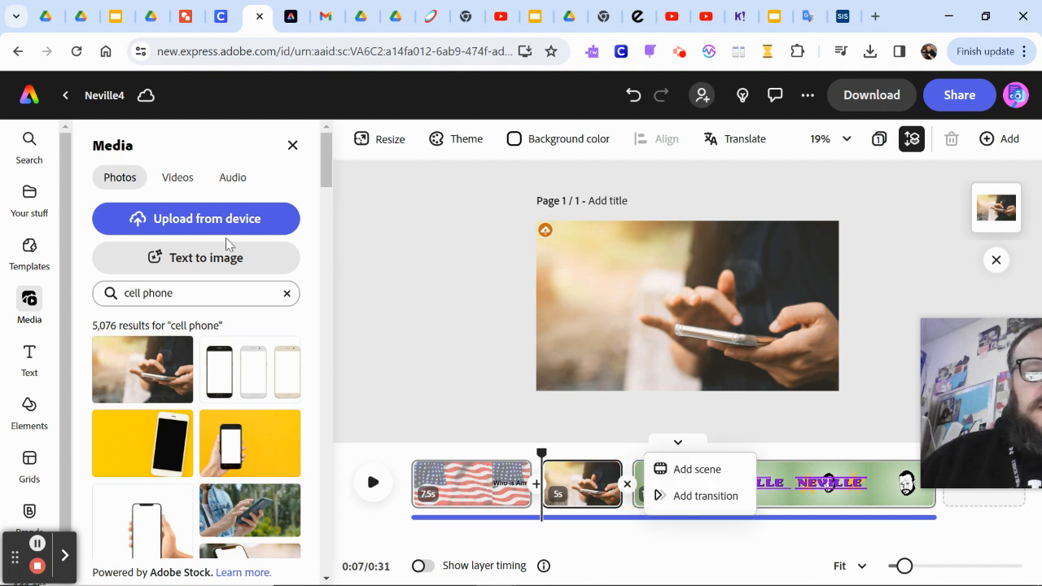
click(176, 186)
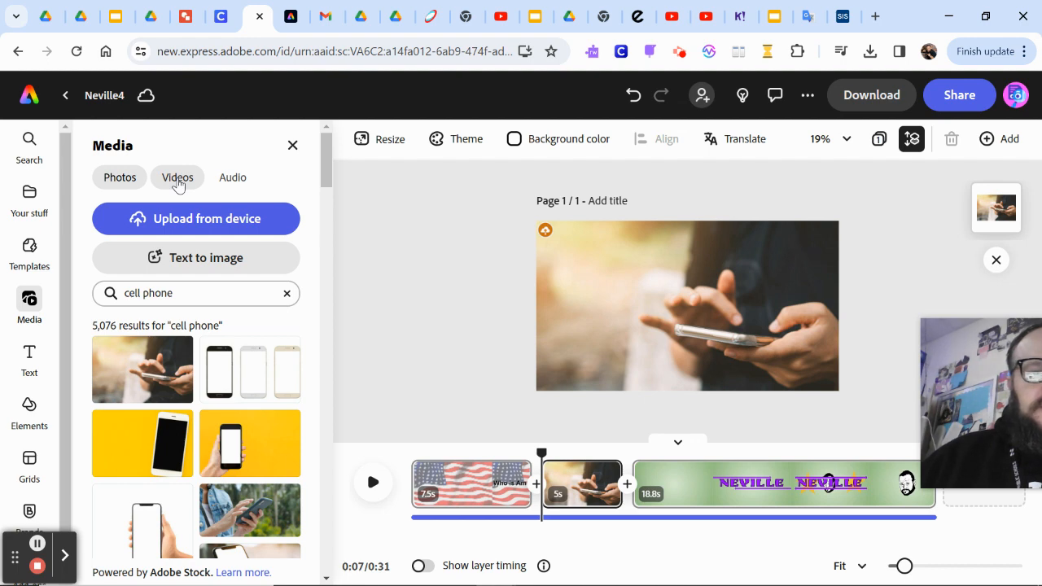
click(178, 185)
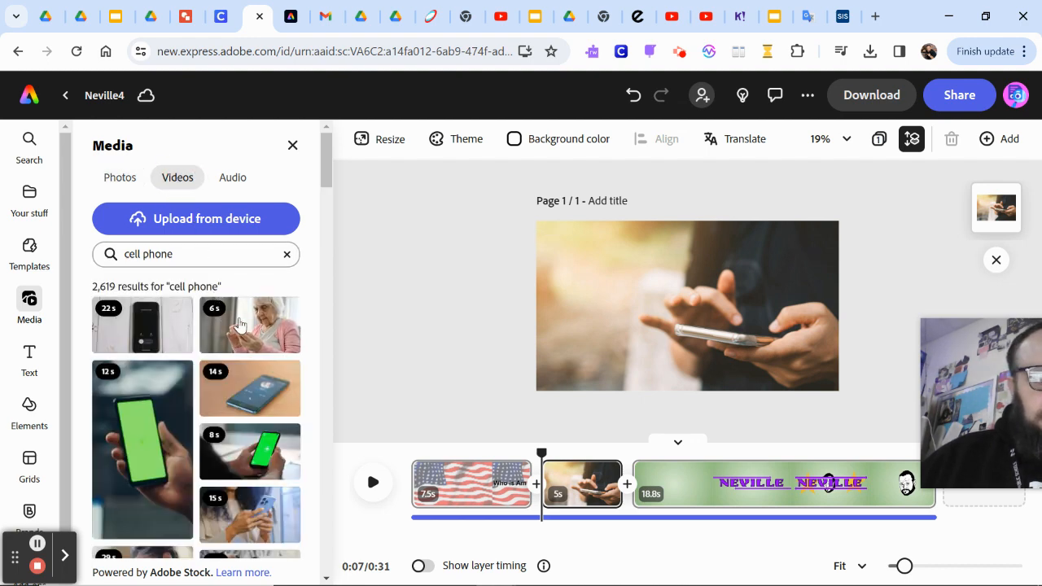
drag(310, 507, 467, 500)
click(616, 500)
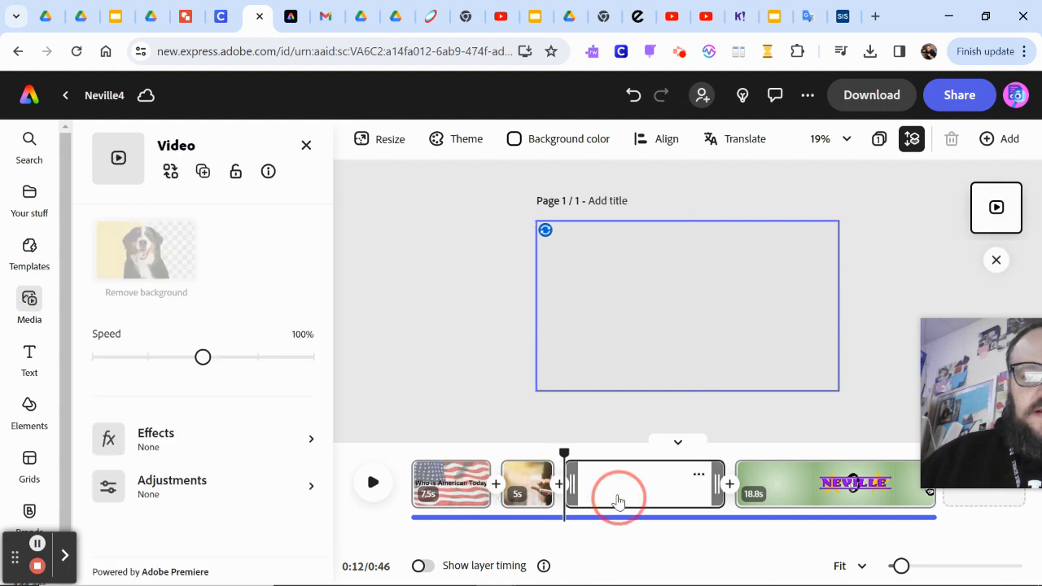
Trim the end of the phone video scene to 6.9 seconds.
click(717, 298)
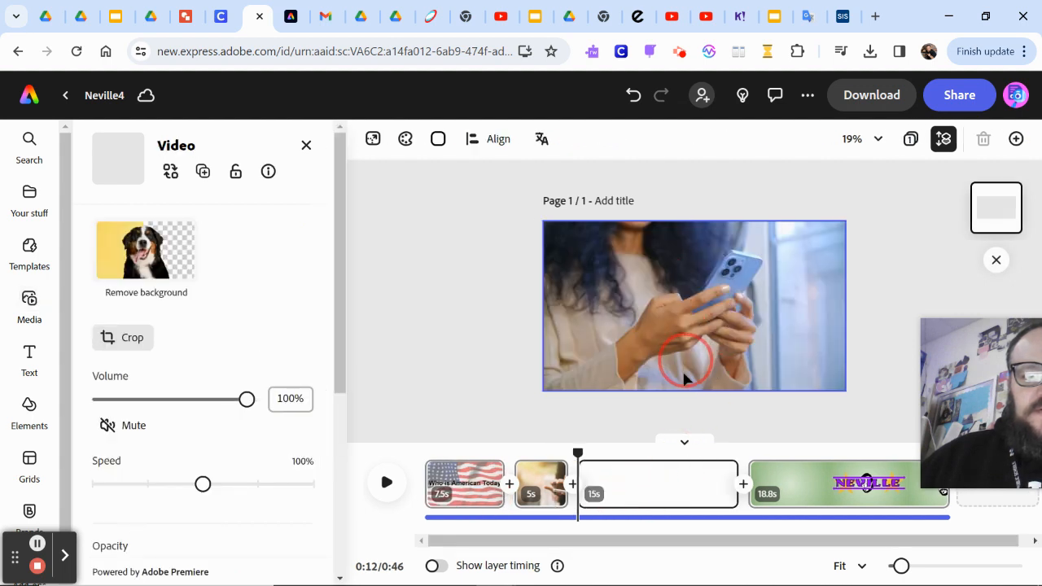
mouse_move(698, 488)
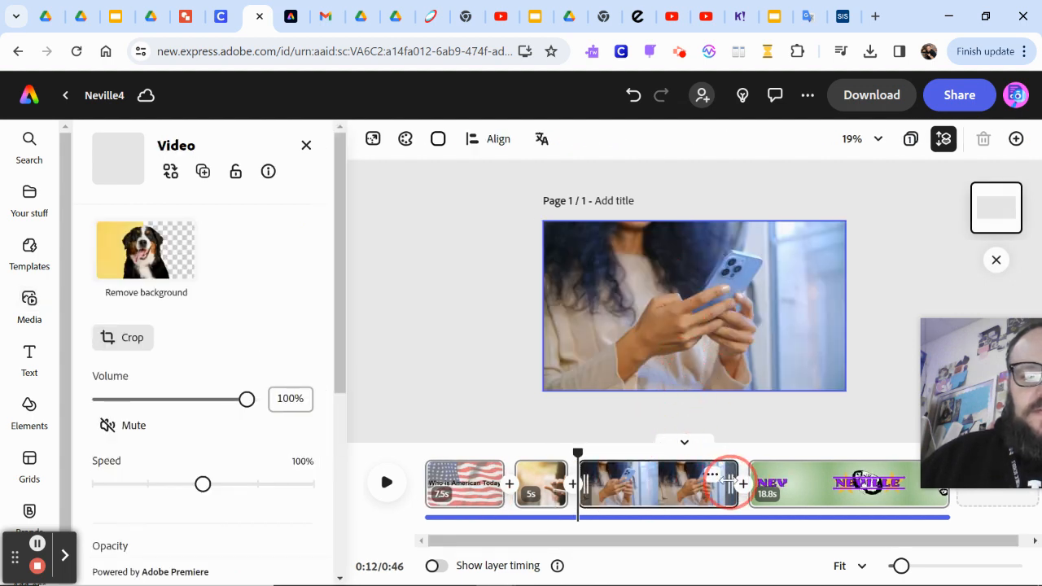
drag(721, 483, 655, 491)
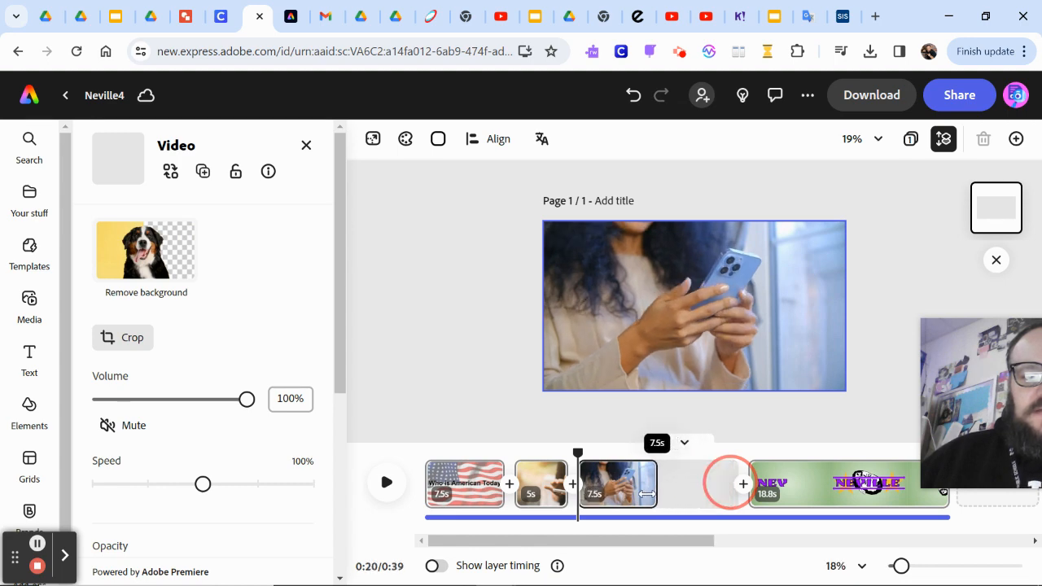
drag(647, 494, 637, 488)
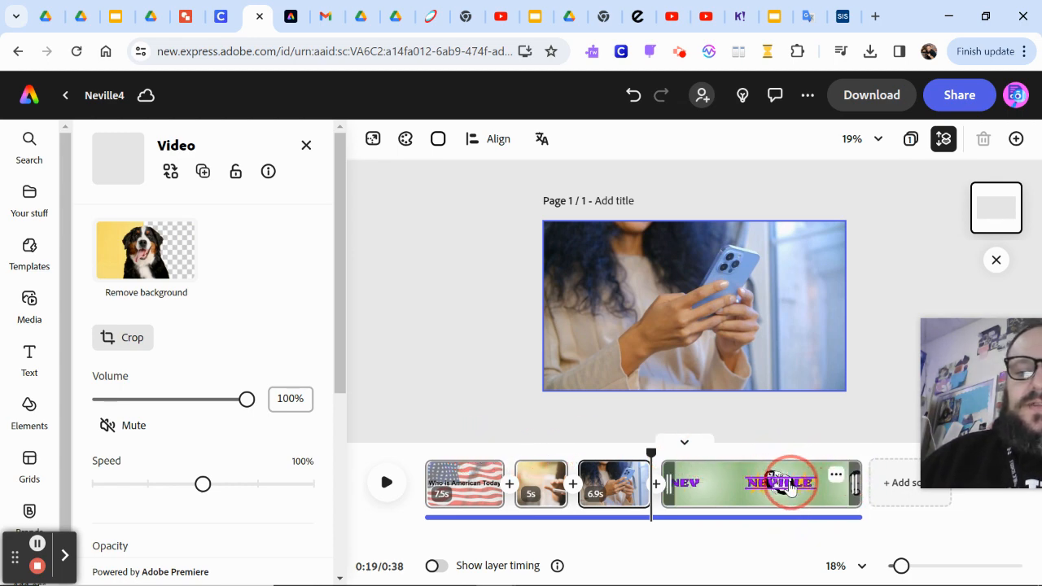
Go to the start of the green animated-name scene and add the orange-blob text template from Bios.
click(790, 486)
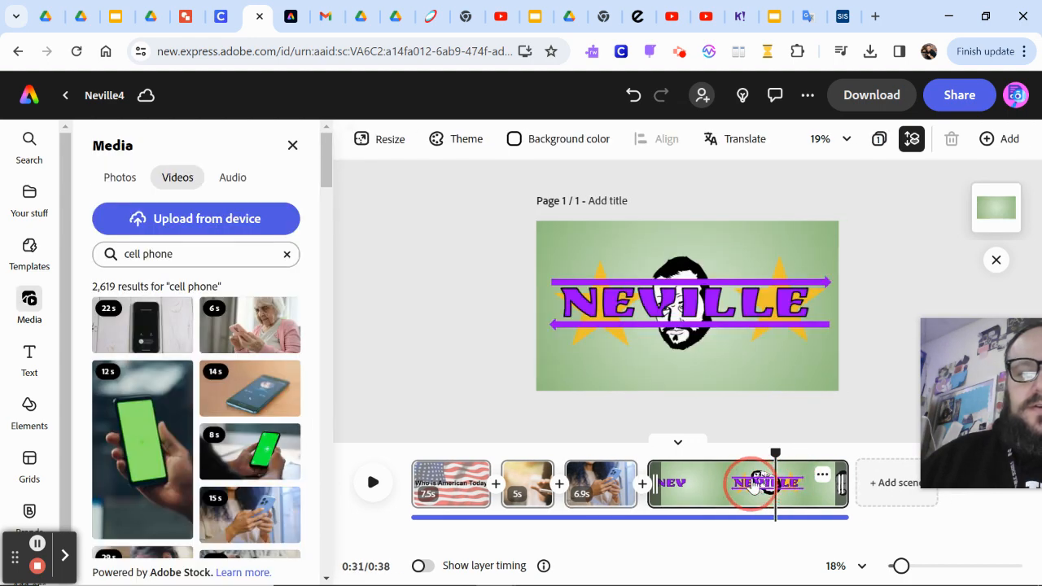
drag(774, 453, 645, 465)
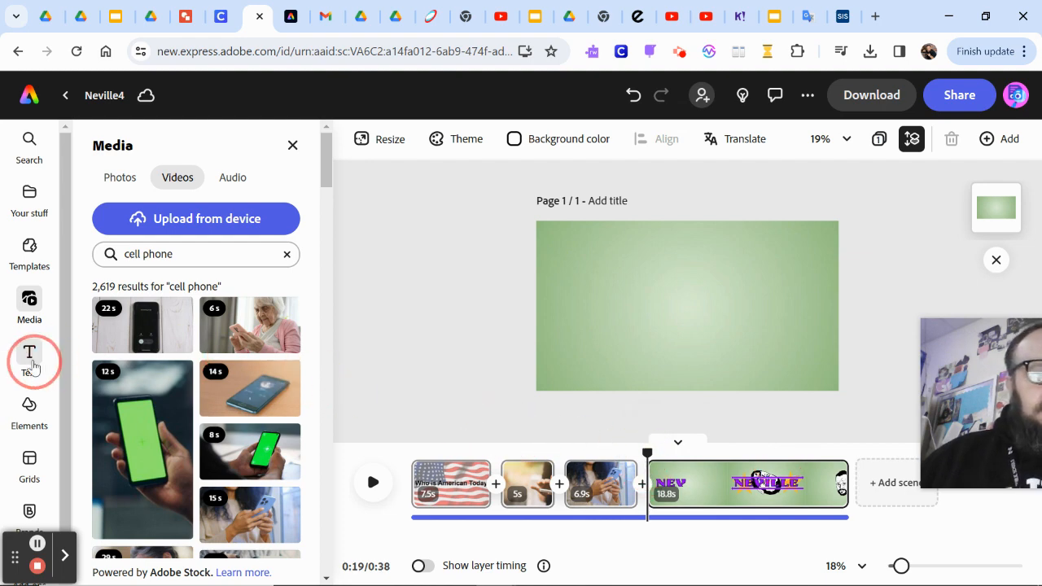
click(30, 363)
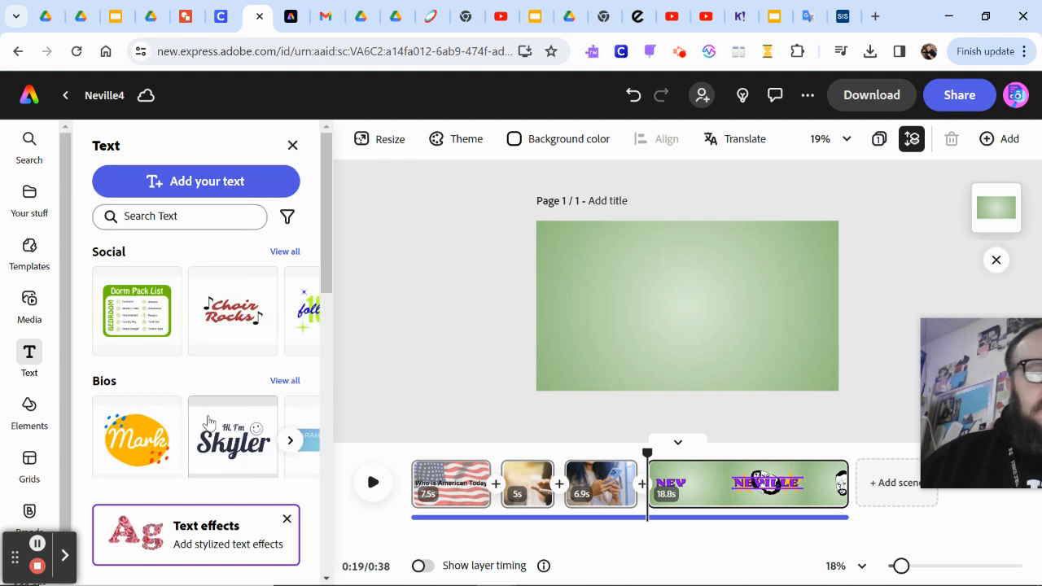
click(151, 445)
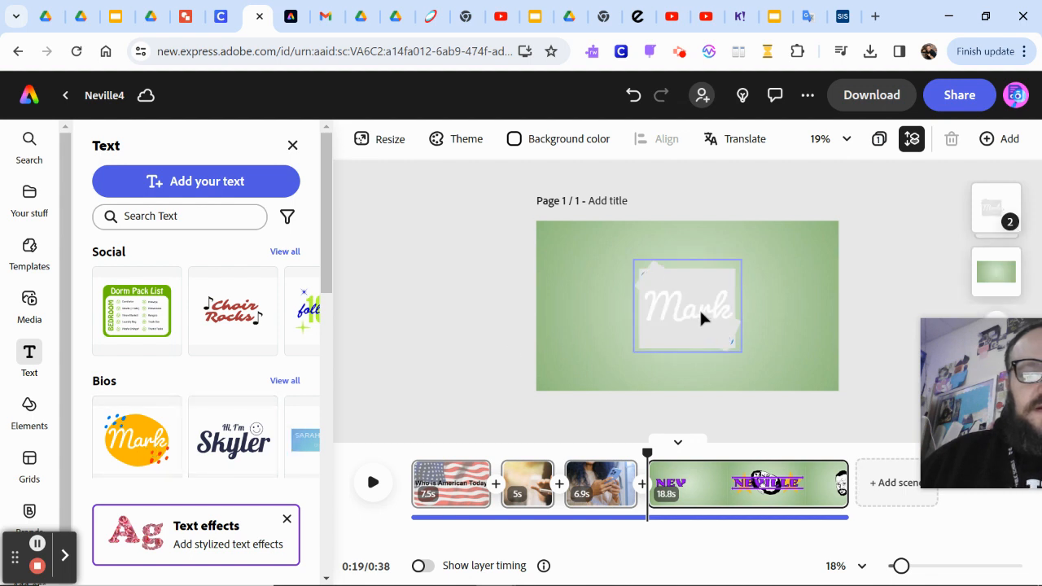
Replace the name in the orange-blob template with "Made by" on two lines.
click(701, 319)
click(701, 313)
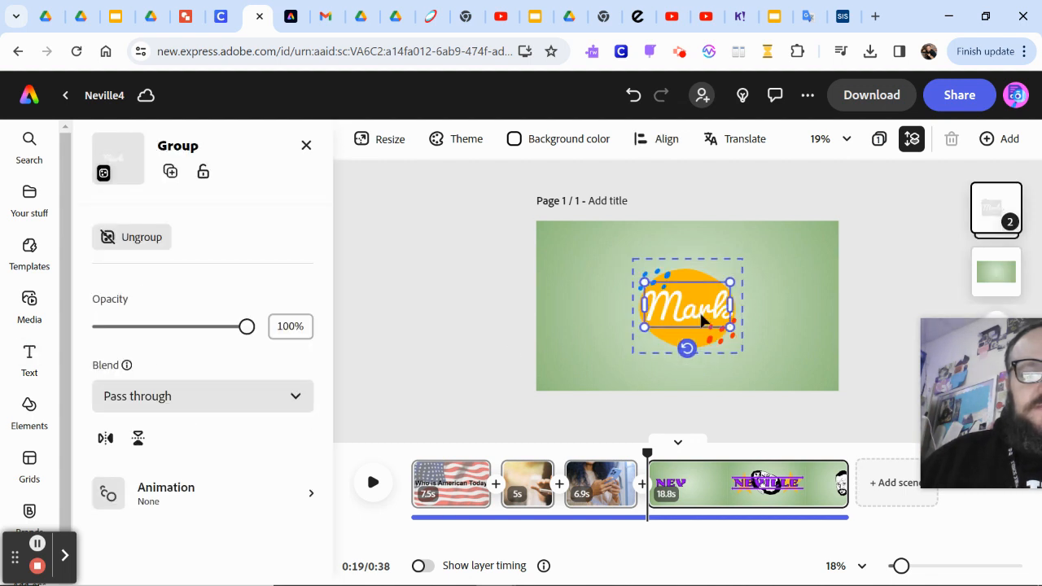
click(694, 317)
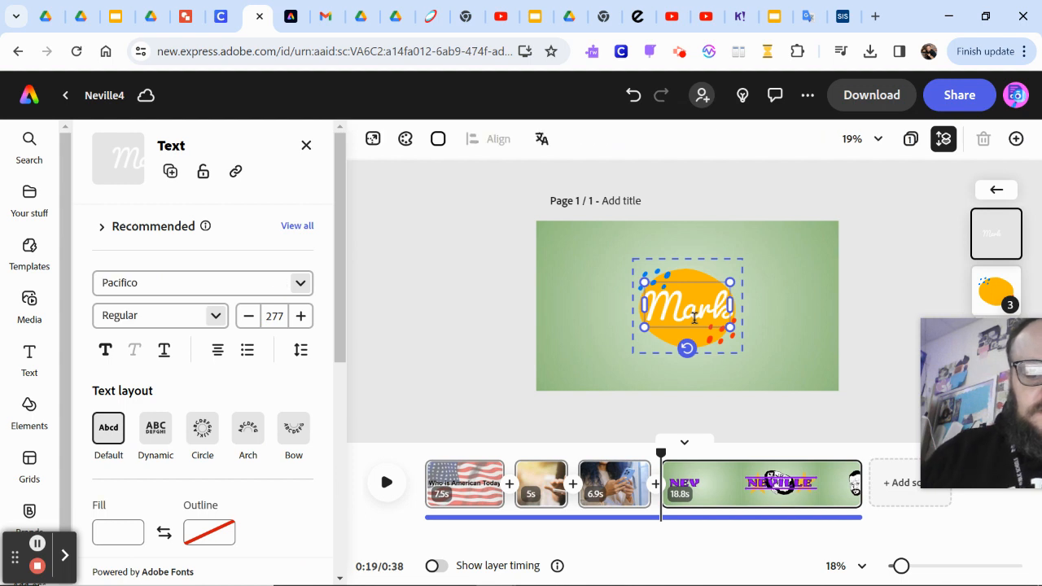
text(M)
text(ADE)
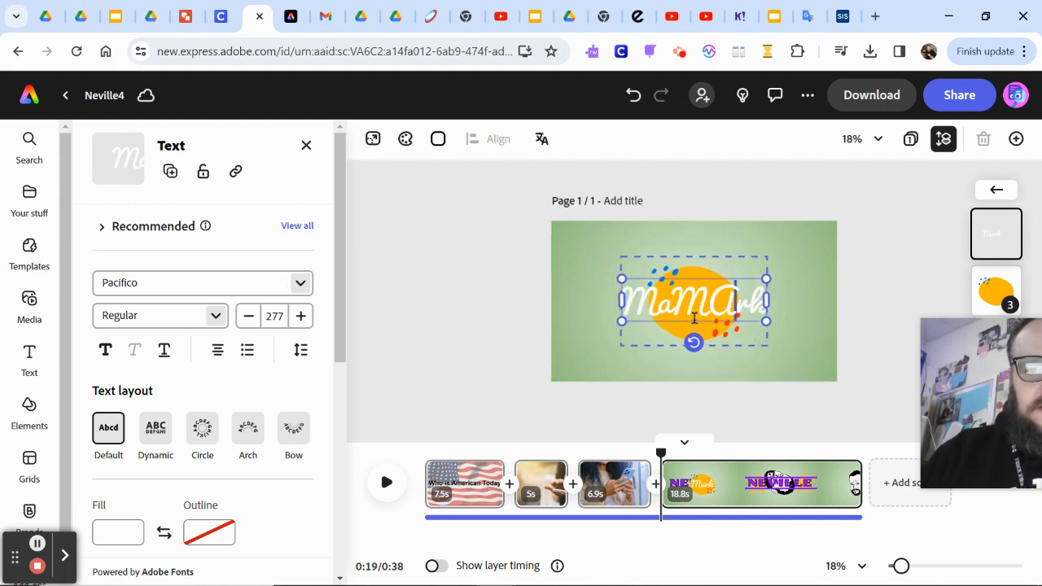
double_click(695, 318)
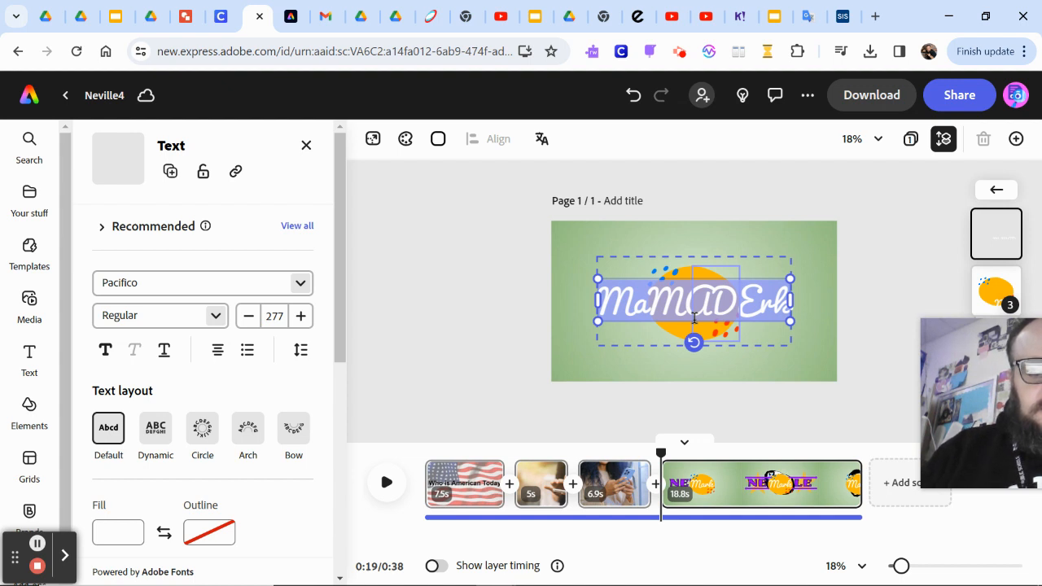
text(Made)
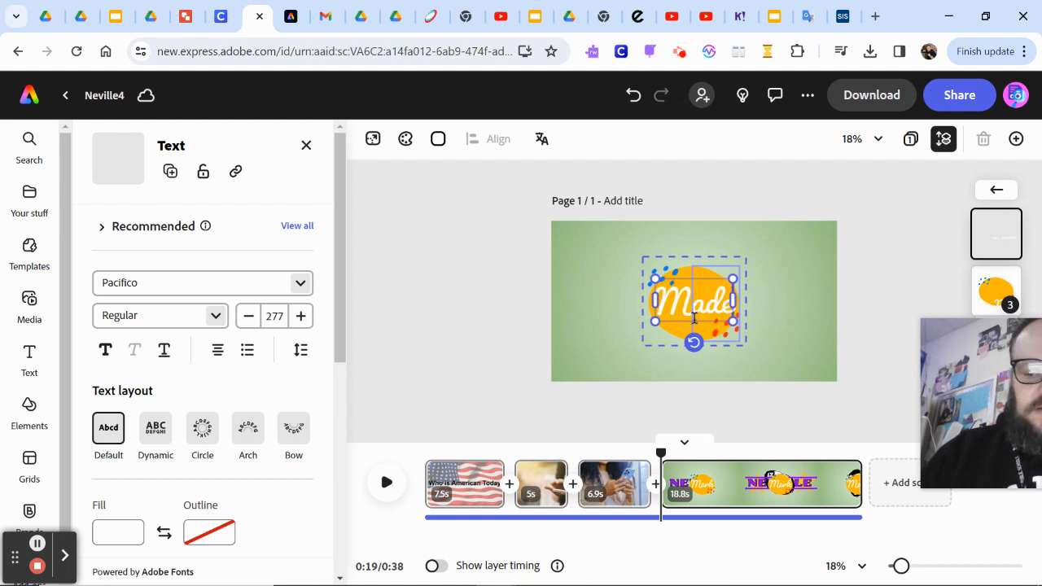
key(Return)
text(by)
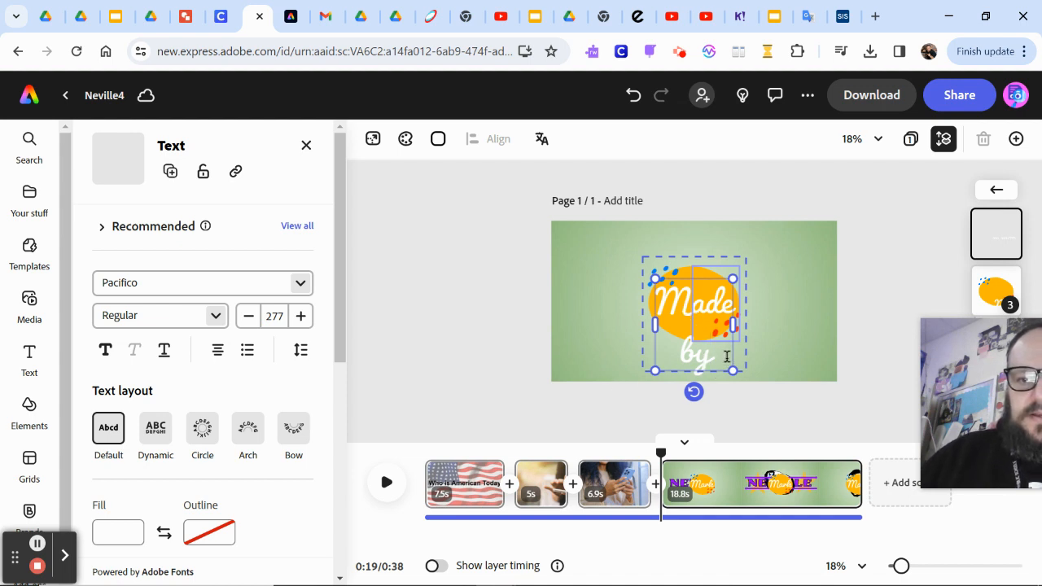
Shrink the "Made by" text to size 156 and center it on the orange blob.
drag(732, 370, 698, 330)
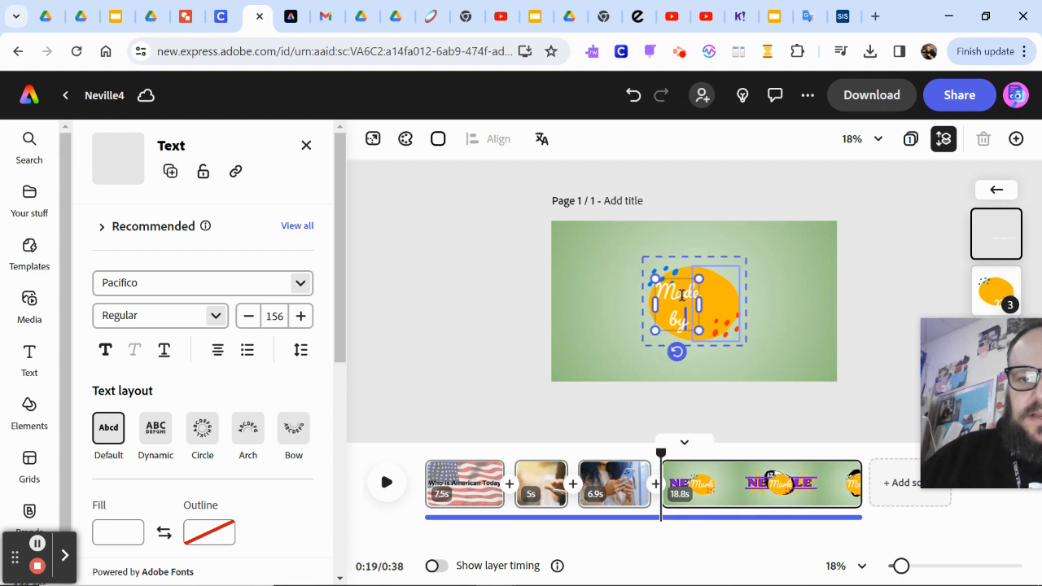
drag(691, 279, 701, 281)
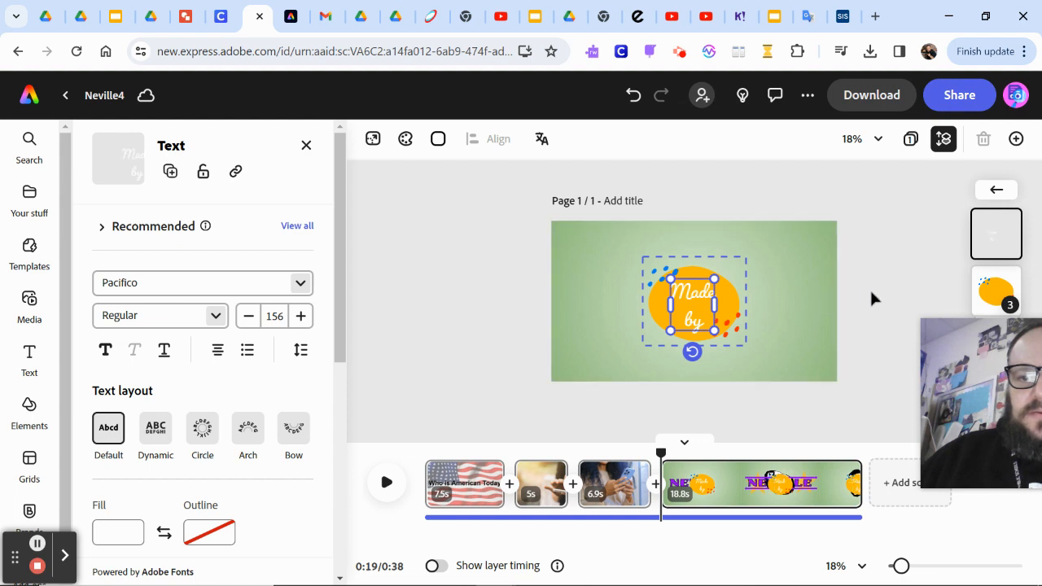
click(871, 300)
Move the "Made by" badge into the page's upper-left corner, shrink it, and preview the green scene.
click(712, 319)
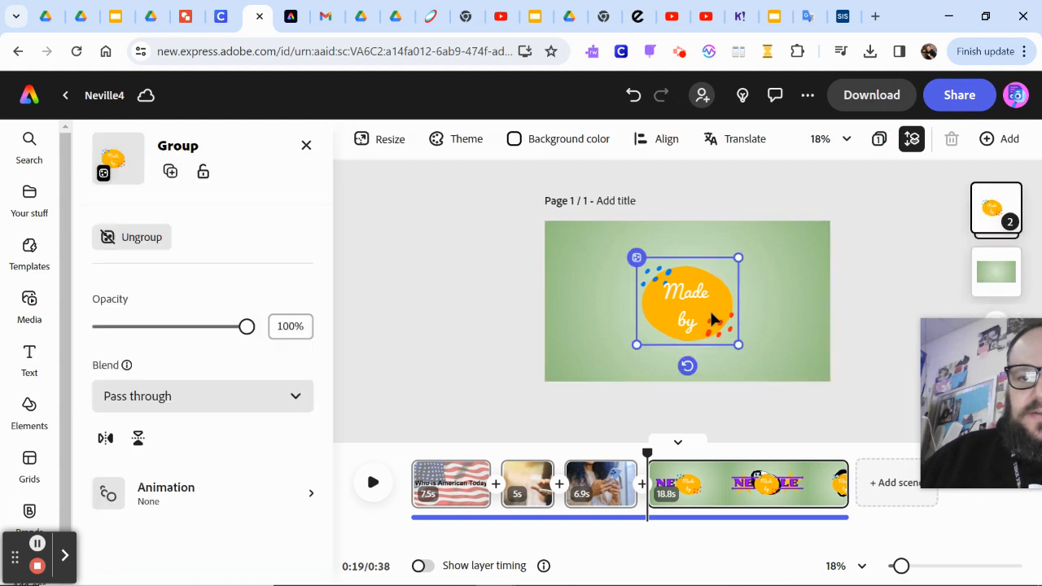
drag(712, 319, 607, 266)
click(574, 365)
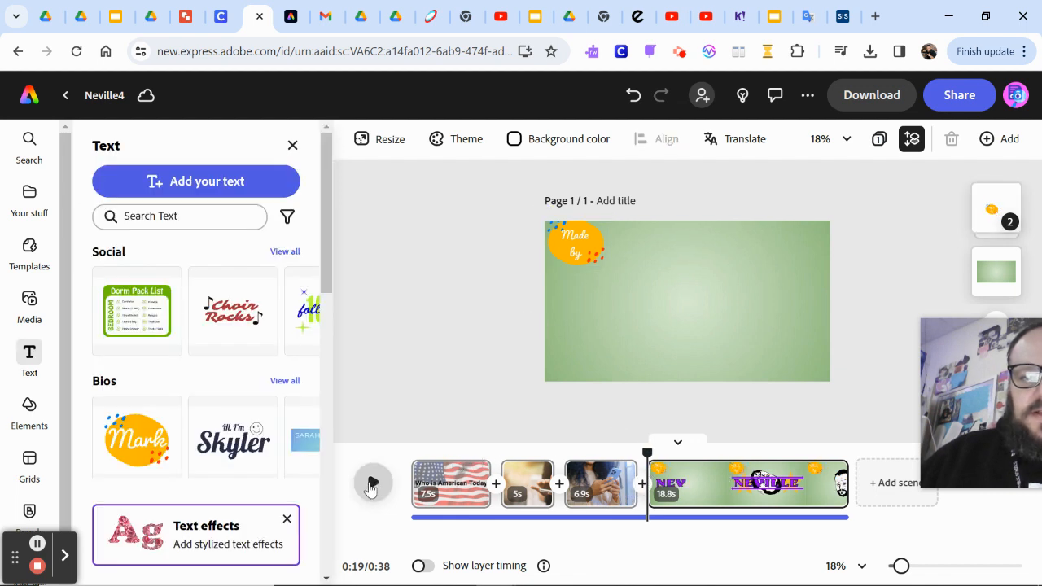
click(371, 485)
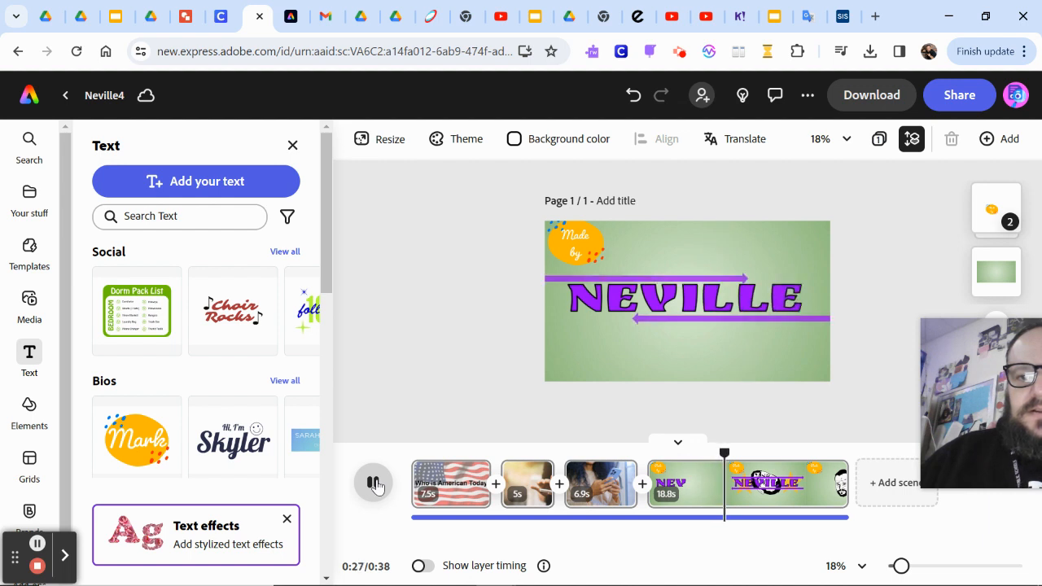
click(373, 484)
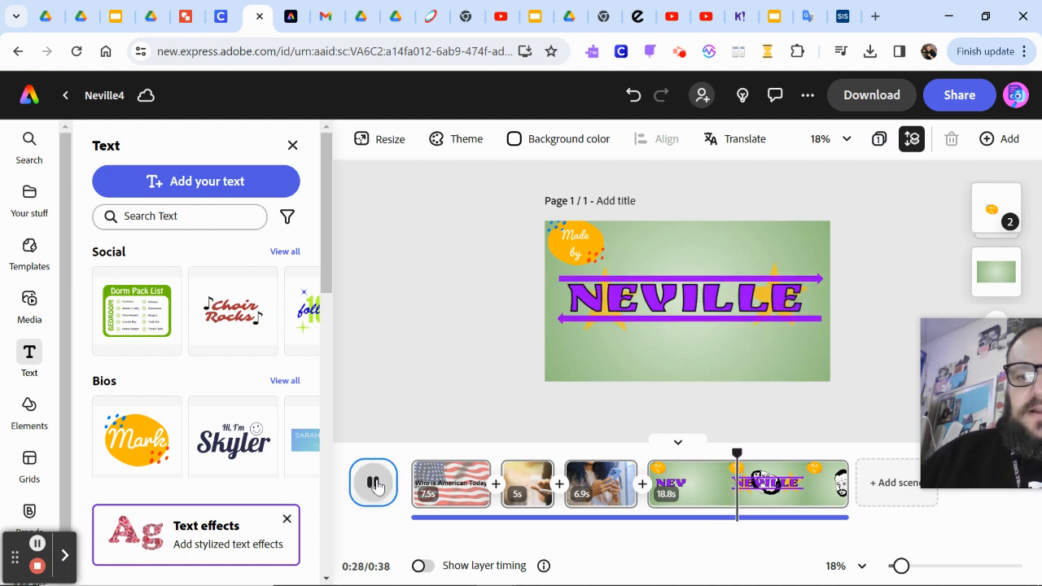
Add a scene at the end of the timeline and place the "Hi, I'm" smiley text template from Bios in it.
click(871, 483)
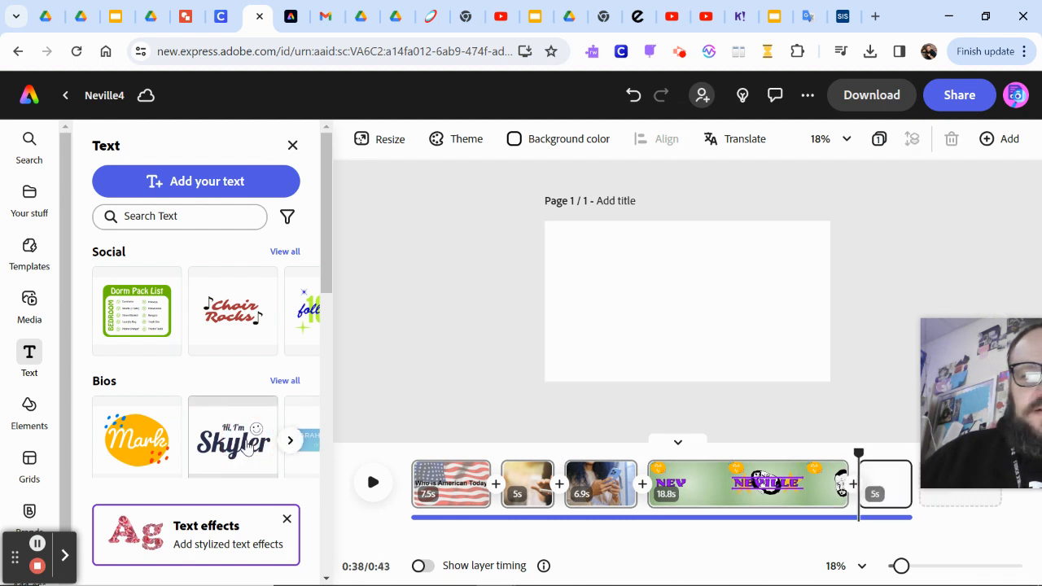
click(248, 445)
click(697, 287)
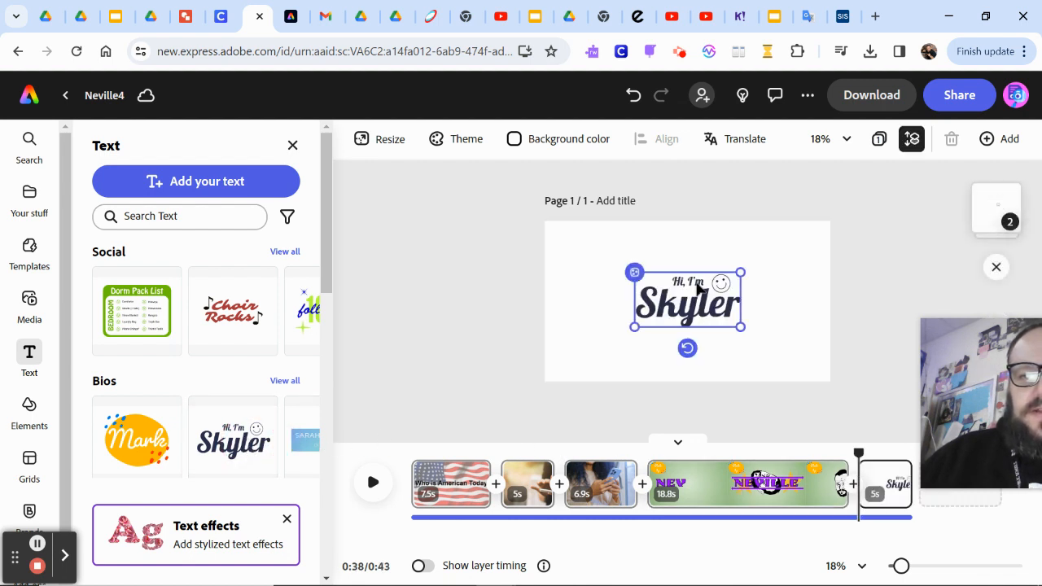
Delete the "Hi, I'm" line from the smiley text template and replace the large name with "The End".
click(697, 287)
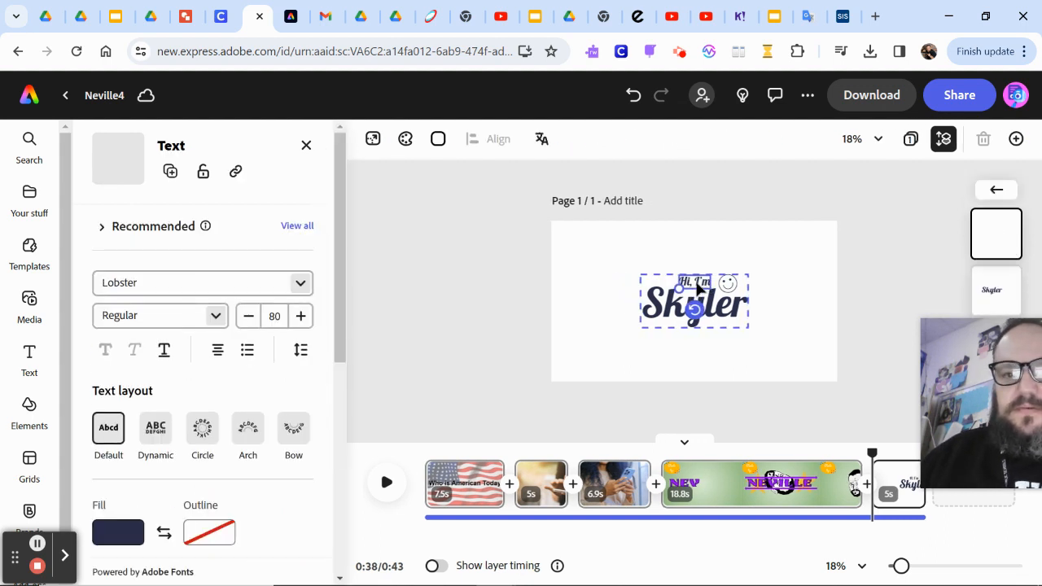
key(Delete)
click(689, 302)
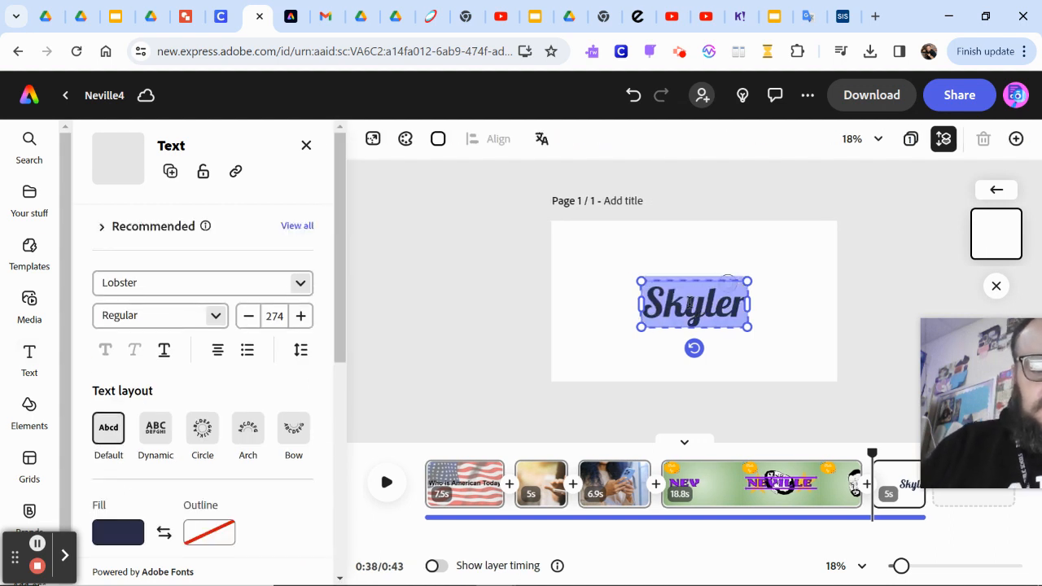
text(The)
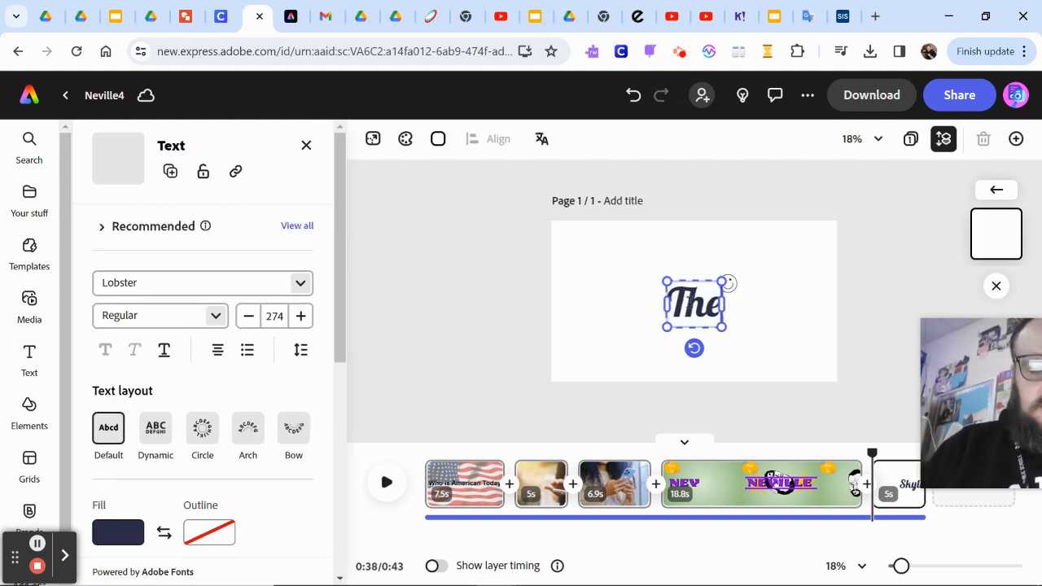
text( End)
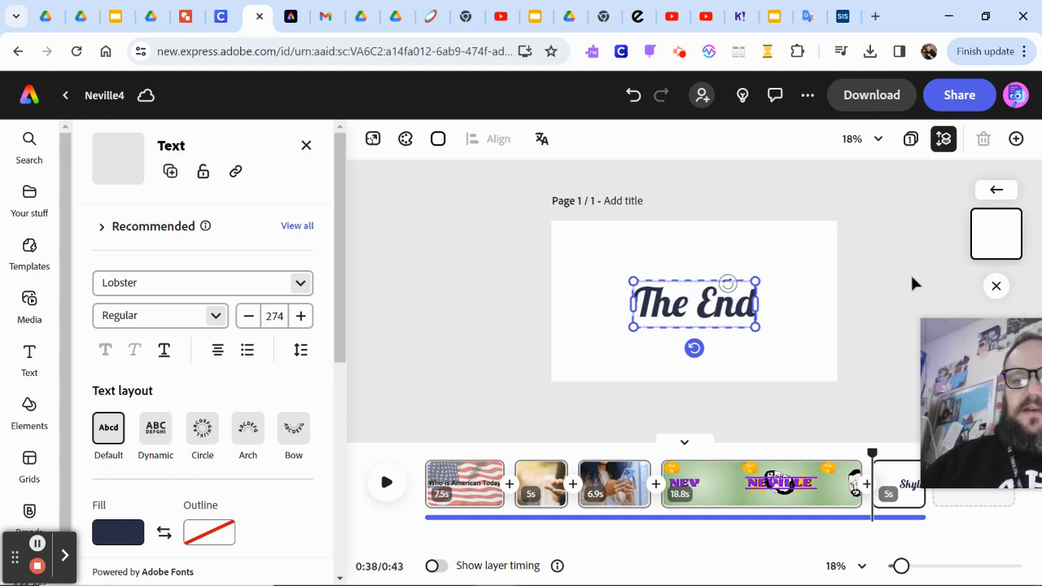
click(882, 296)
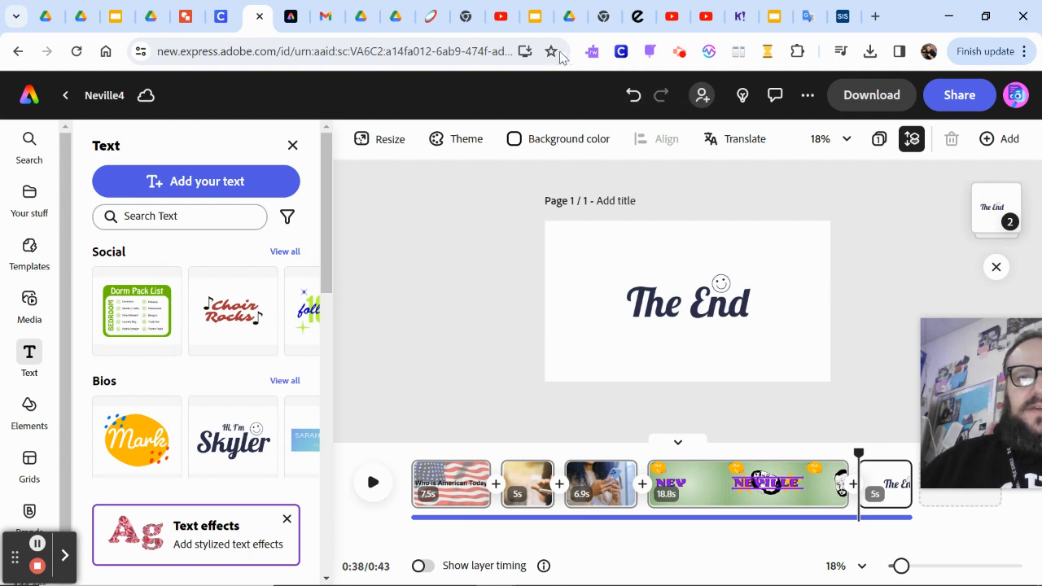
Switch to the Google Slides presentation and play the "Aiken Digital Art Program" slide's animation as a slideshow, then exit it.
click(535, 16)
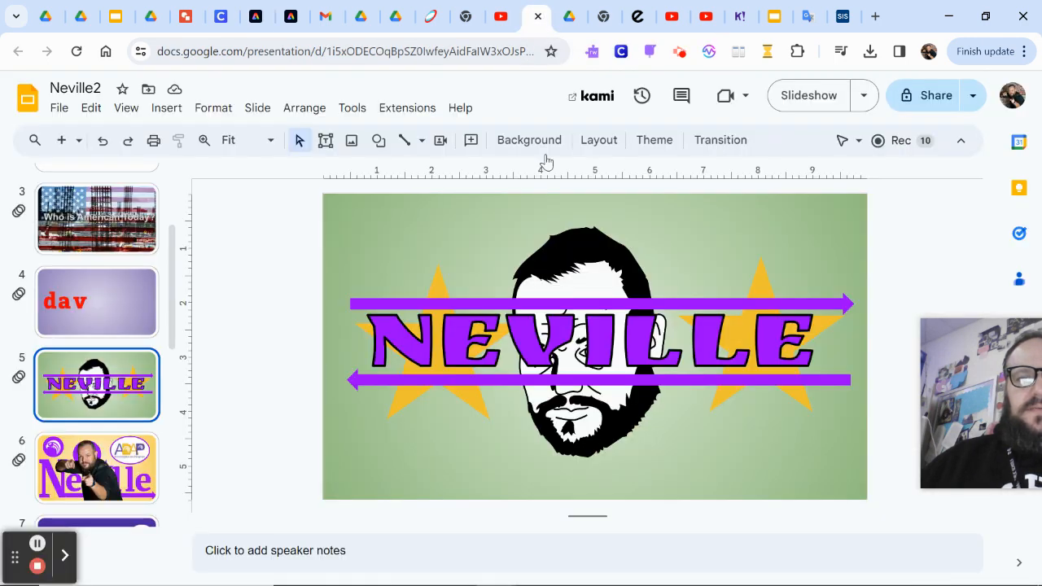
scroll(139, 407, down, 4)
scroll(139, 425, down, 3)
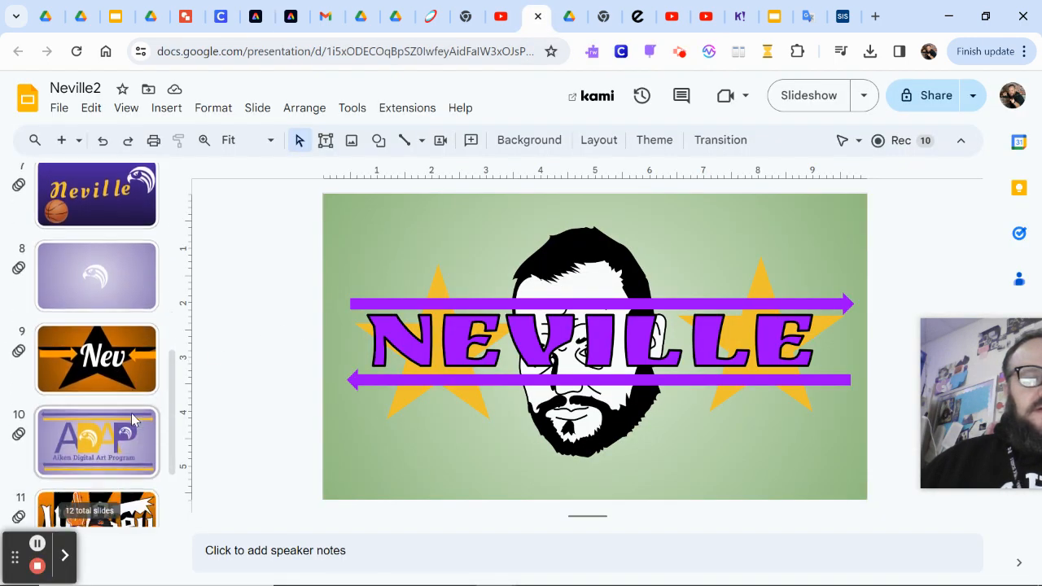
click(127, 334)
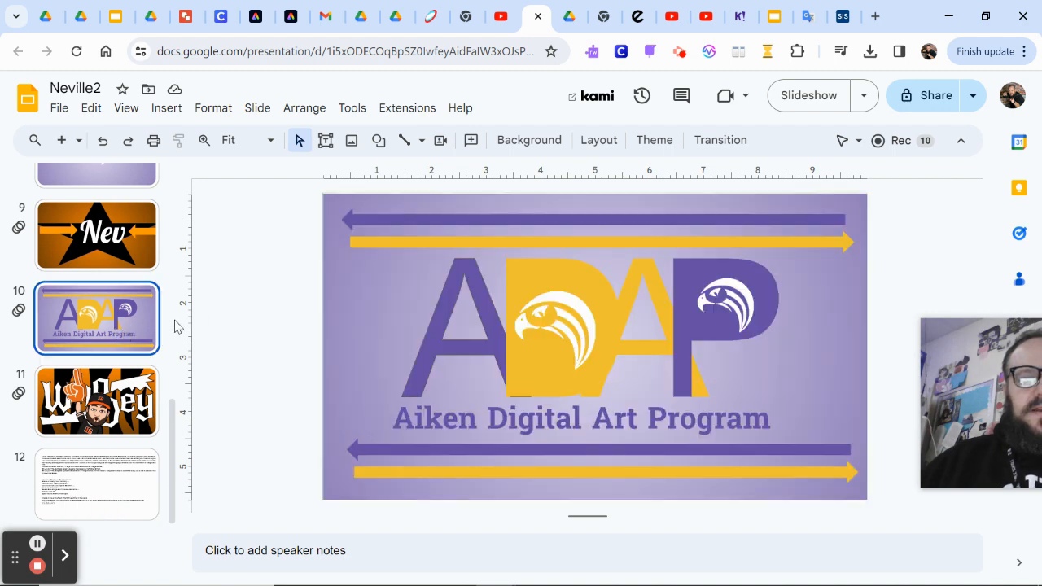
click(808, 98)
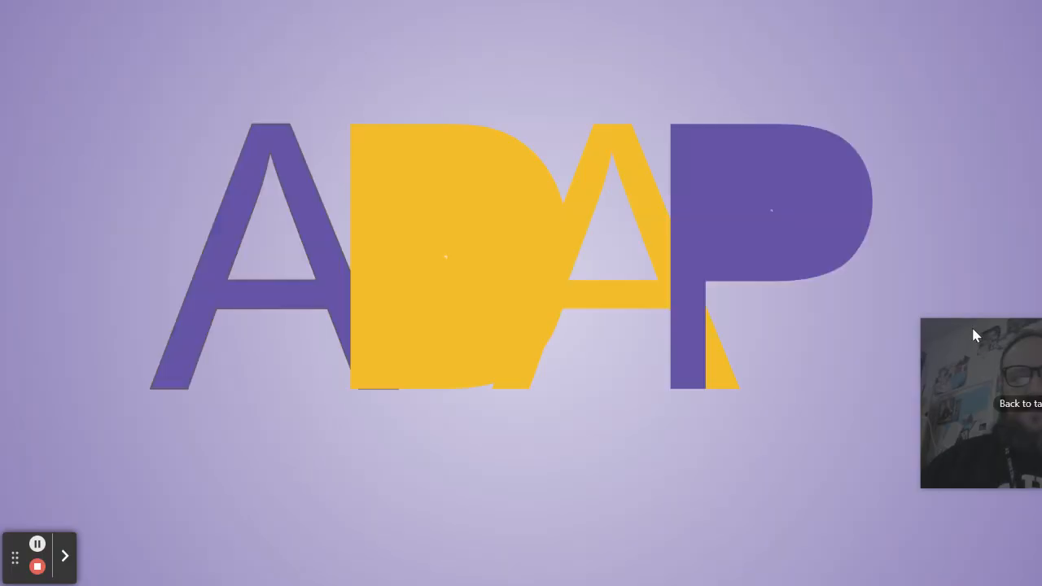
drag(973, 329, 828, 349)
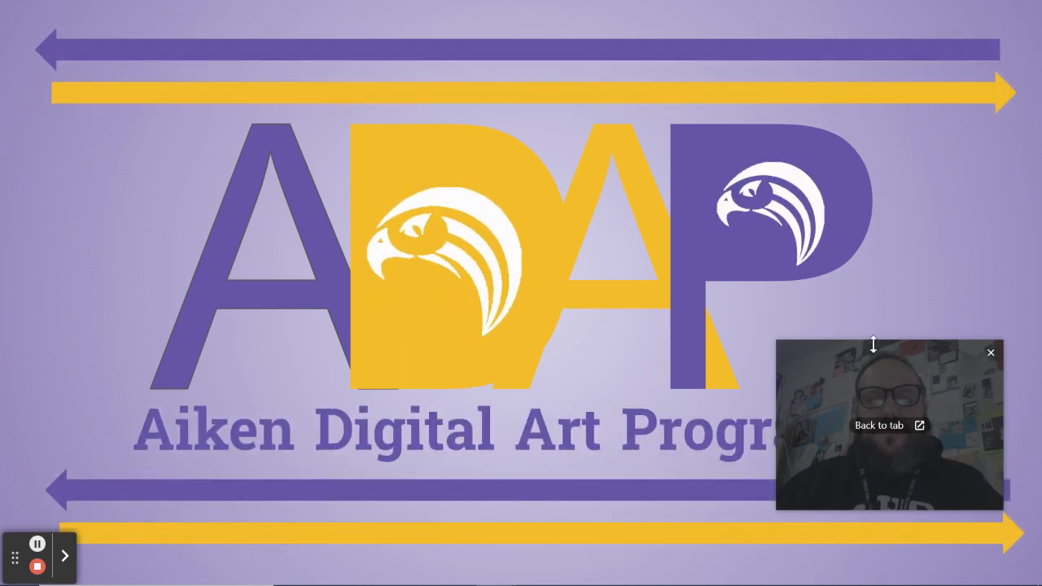
click(989, 354)
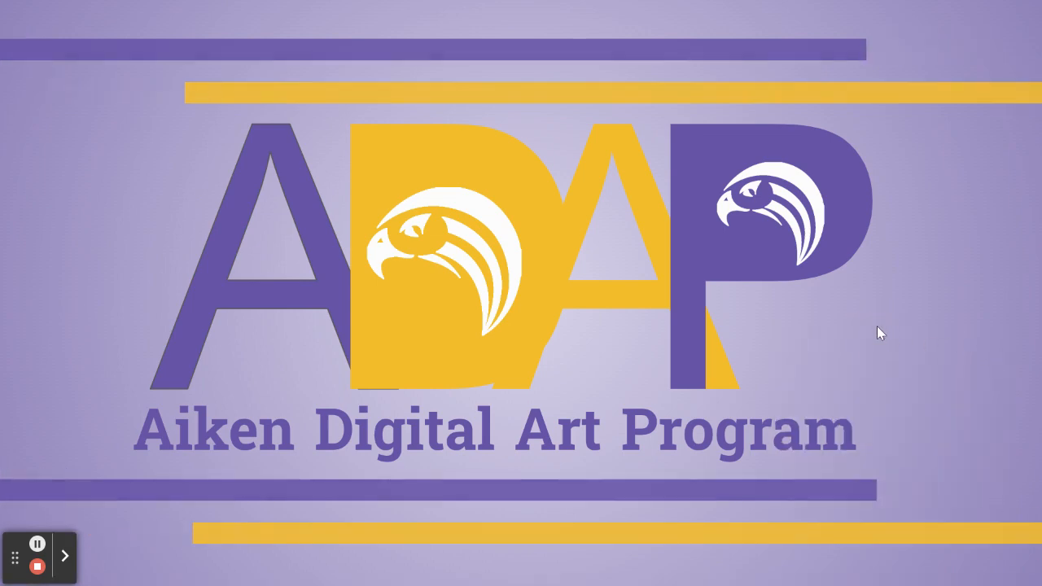
key(Escape)
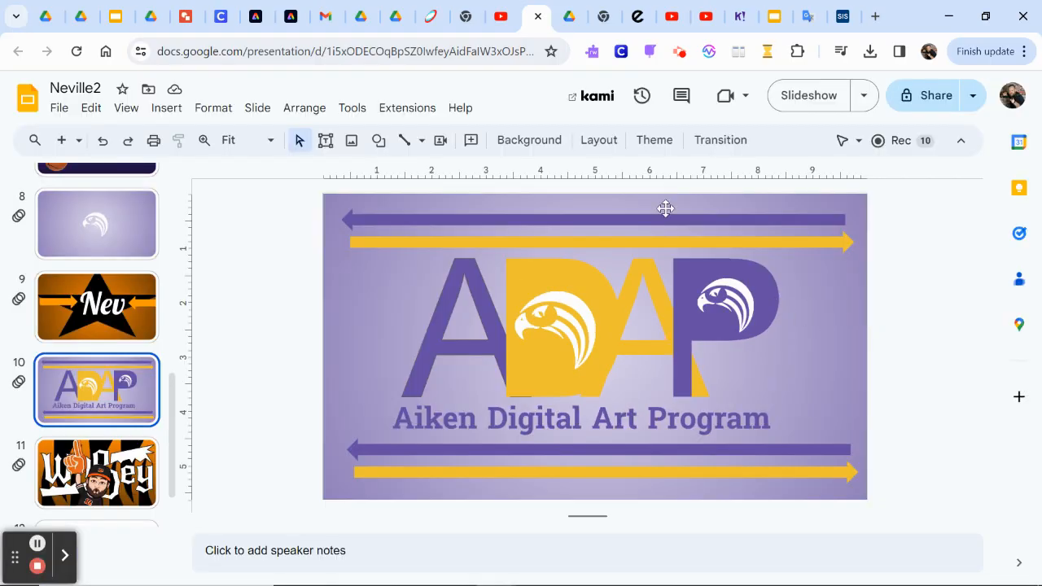
Return to Adobe Express and review the video's download file format and resolution options, closing them without downloading.
click(252, 20)
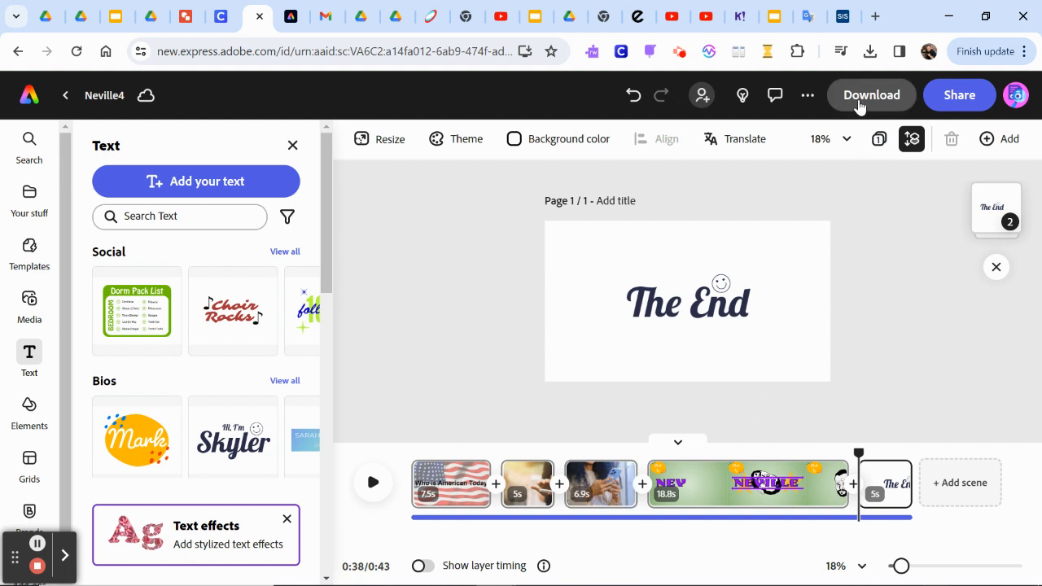
click(858, 104)
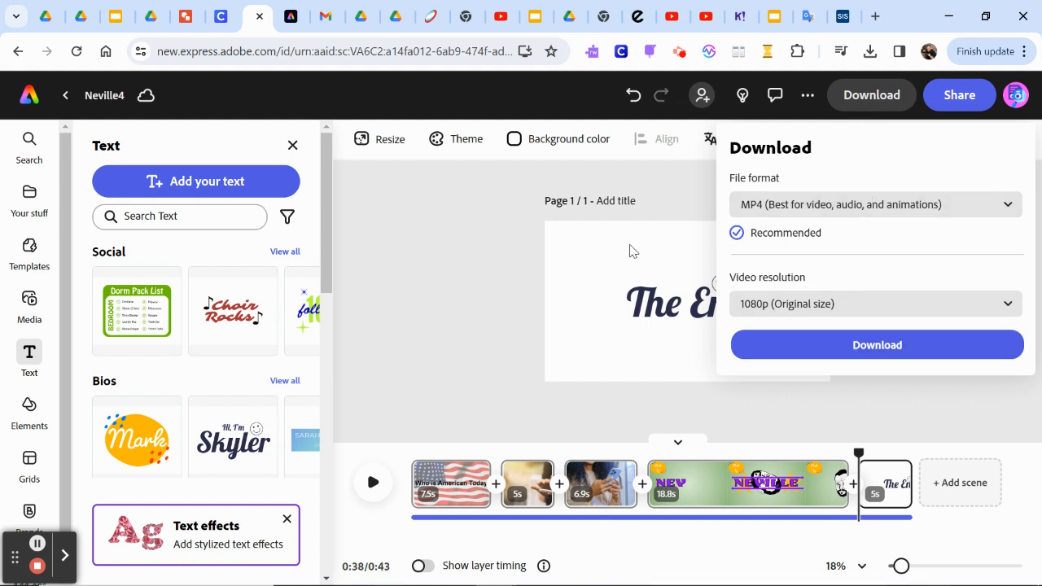
click(502, 210)
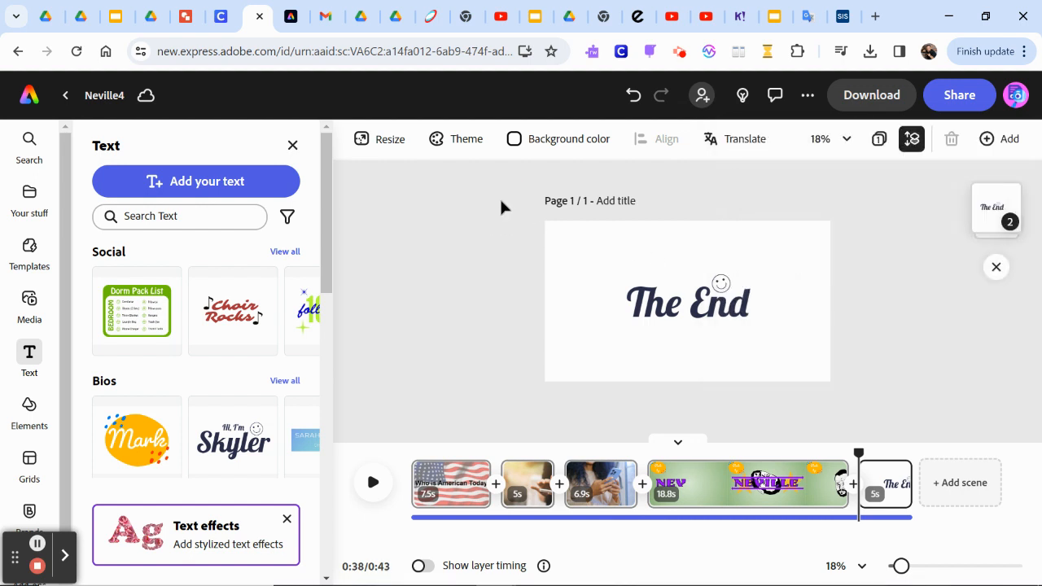